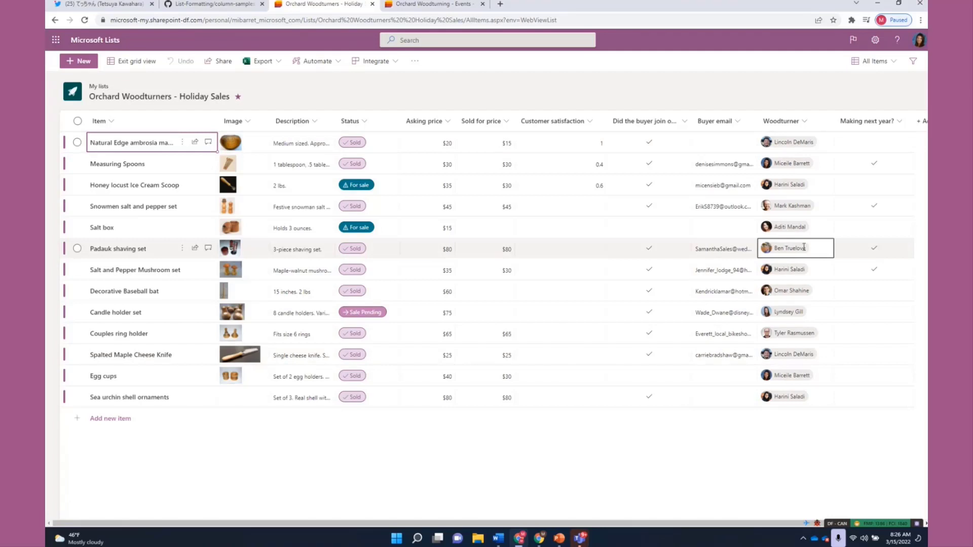
# Step: Open the advanced JSON editor for formatting the Customer satisfaction column
pyautogui.click(582, 121)
pyautogui.moveTo(590, 207)
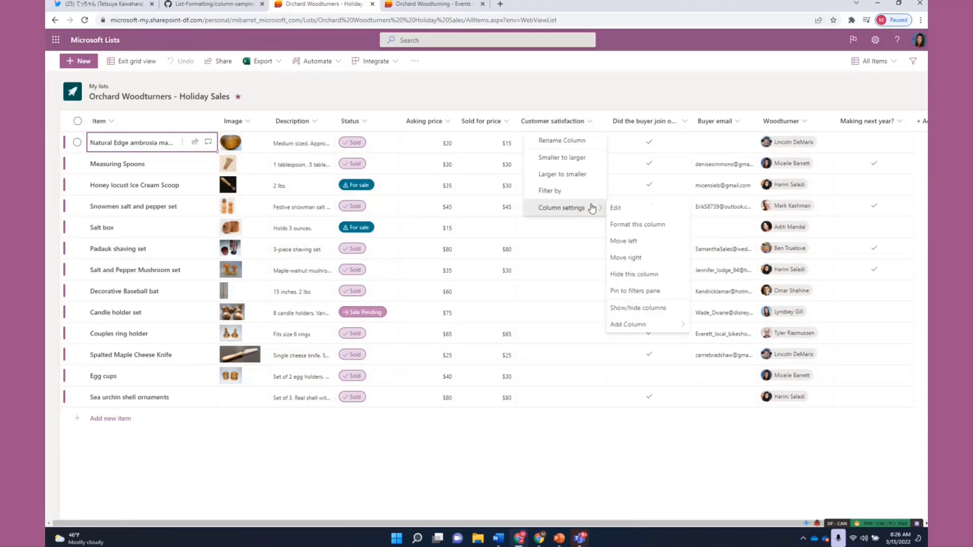
pyautogui.click(652, 228)
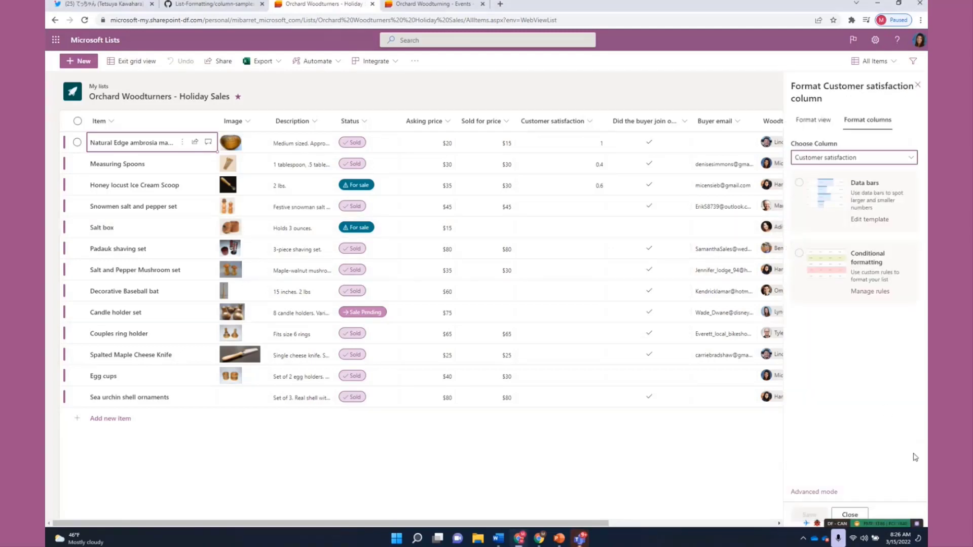
pyautogui.click(818, 492)
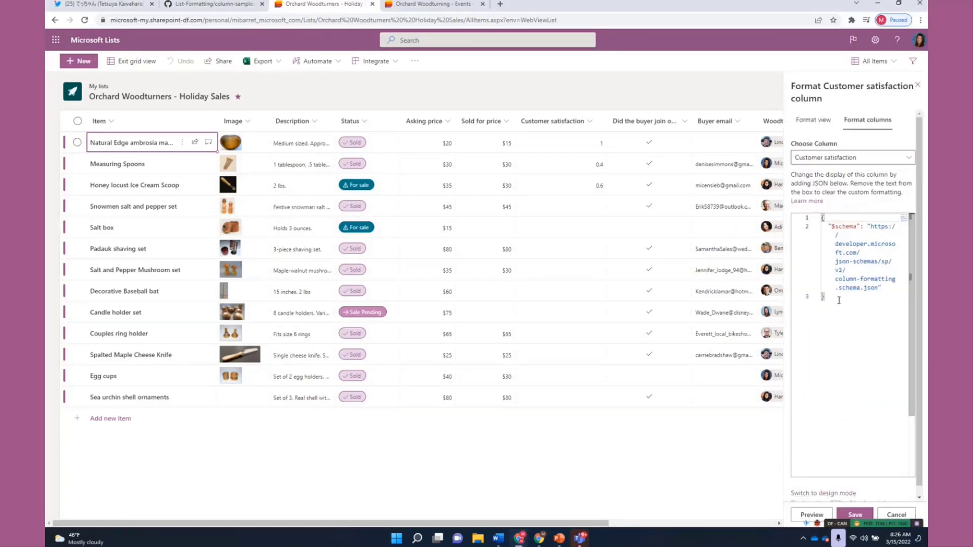
# Step: Replace the Customer satisfaction column's default JSON with the copied heart-rating code, preview it, save the format and close the formatting pane
pyautogui.moveTo(838, 303); pyautogui.dragTo(812, 214)
pyautogui.press('BackSpace')
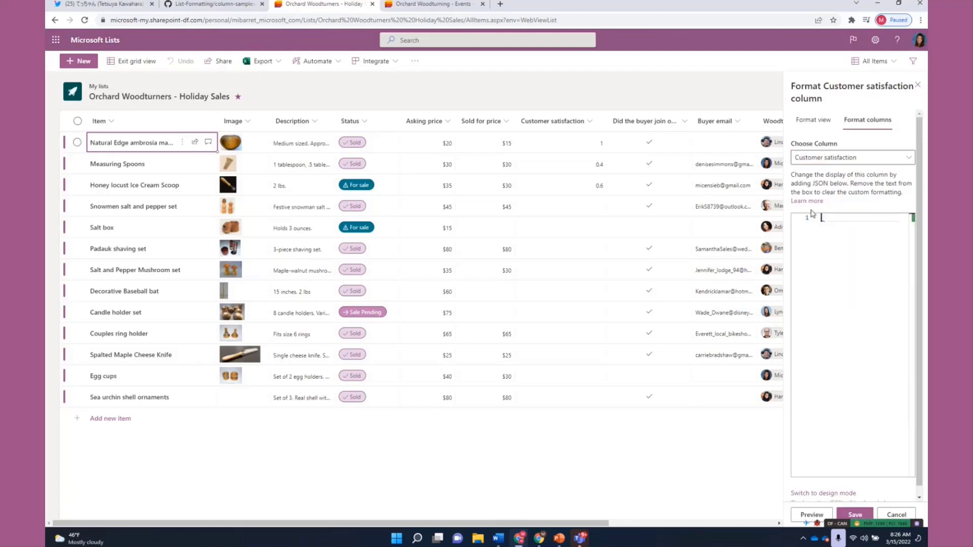
pyautogui.hotkey('ctrl', 'v')
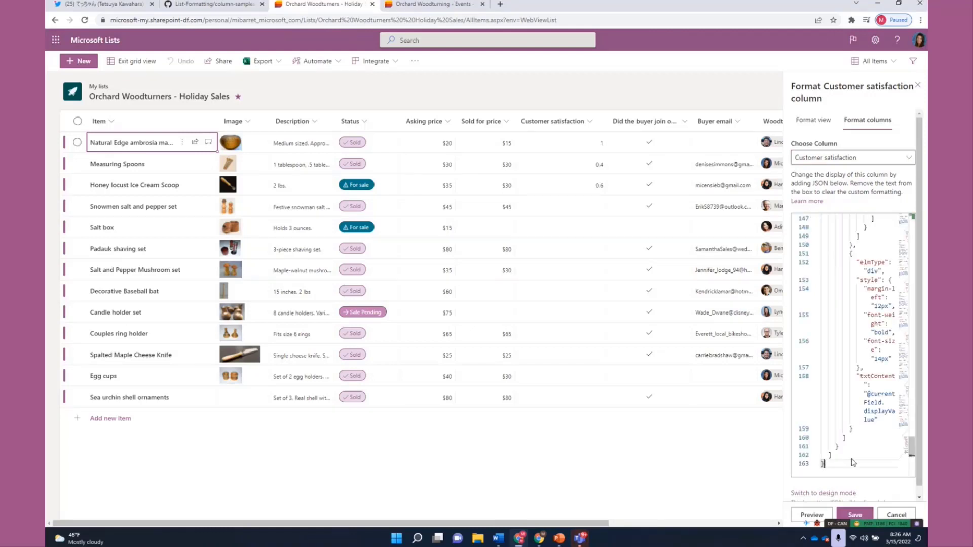
pyautogui.click(813, 514)
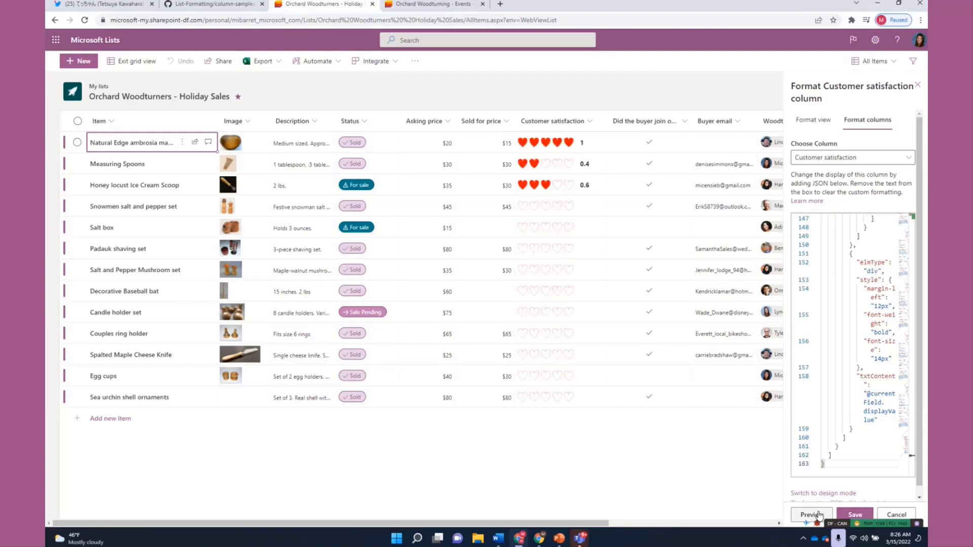
pyautogui.click(856, 515)
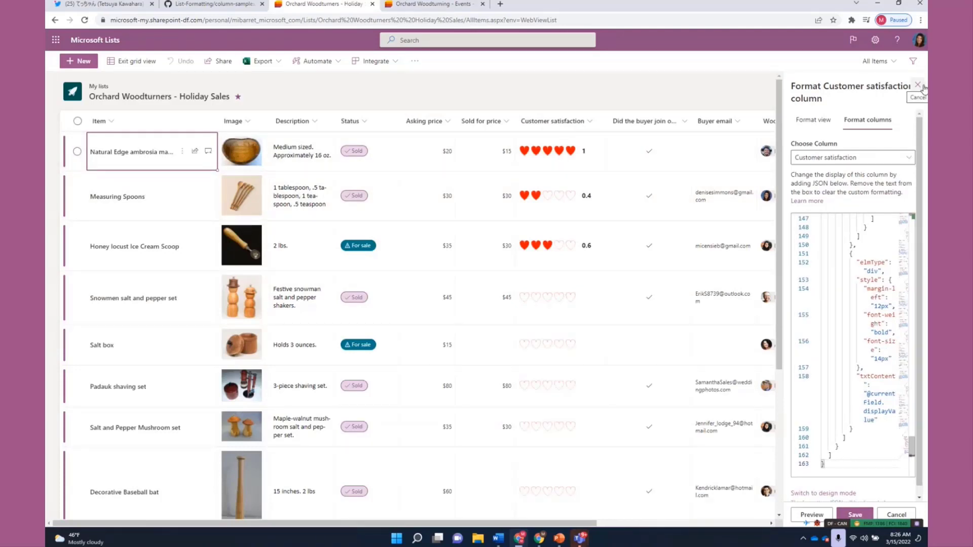
pyautogui.click(917, 85)
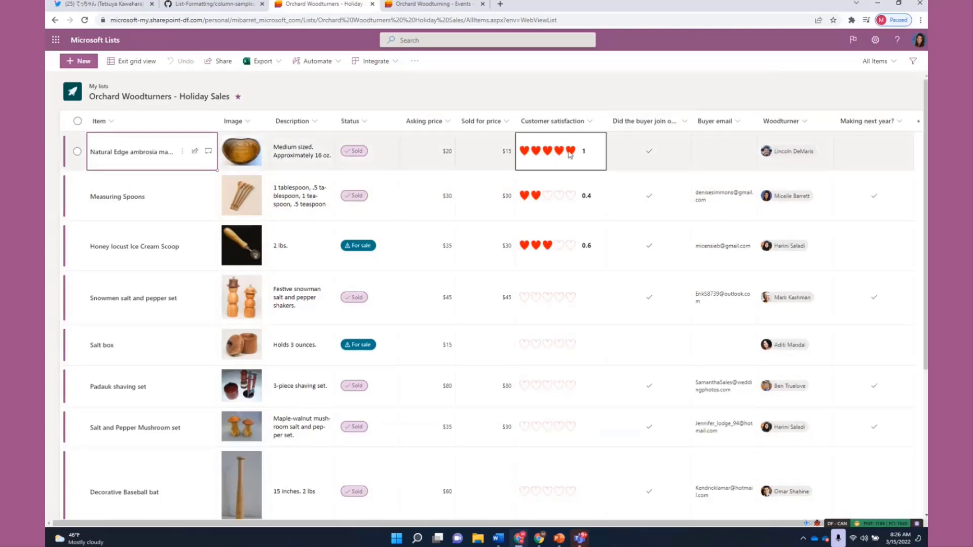
# Step: Review the Customer satisfaction column's new formatting down the whole list, including the columns beyond it
pyautogui.click(586, 259)
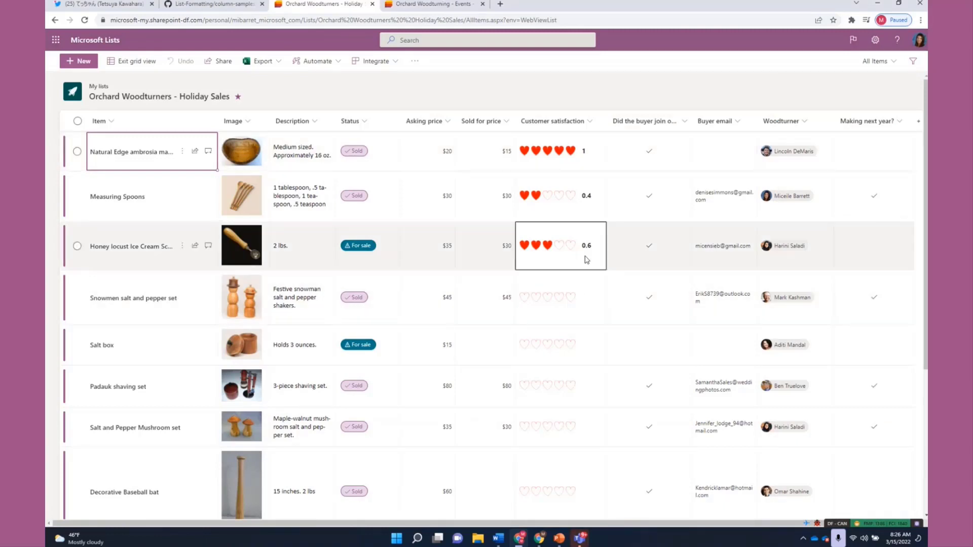
pyautogui.scroll(-3, 569, 351)
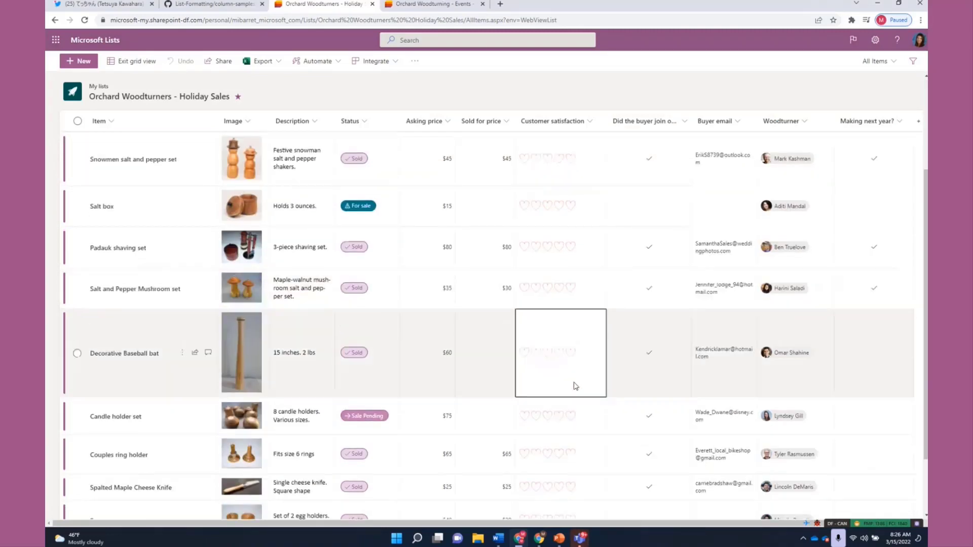
pyautogui.scroll(-2, 575, 386)
pyautogui.scroll(5, 554, 446)
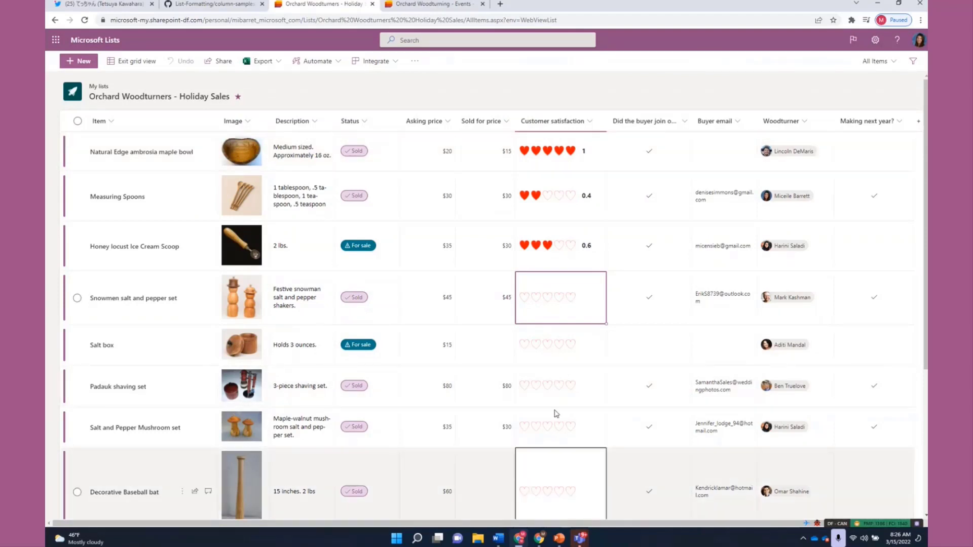
pyautogui.hscroll(1, 560, 411)
pyautogui.hscroll(3, 557, 405)
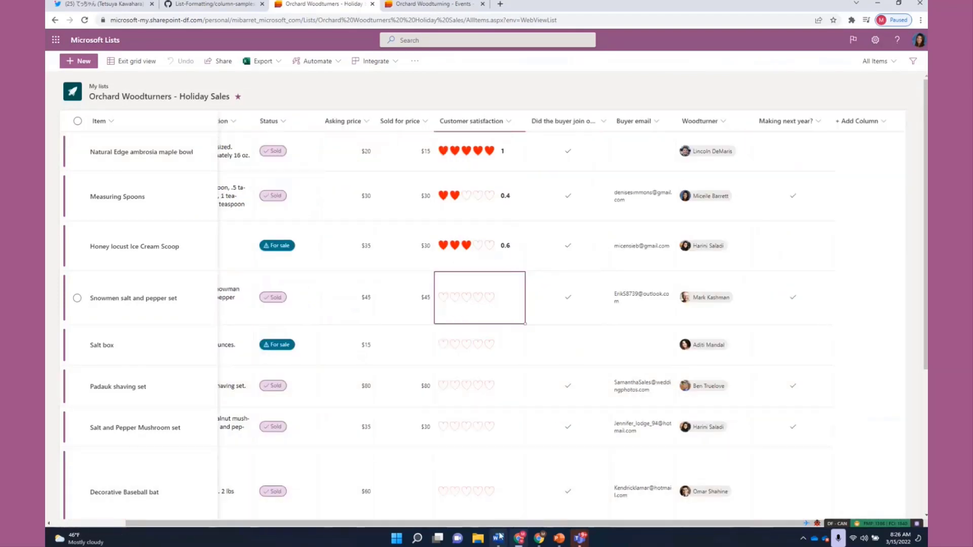
# Step: Switch to Document4 in Word and copy the complete JSON code under the heading Smiley Toggle (Yes/No)
pyautogui.moveTo(499, 536)
pyautogui.click(577, 467)
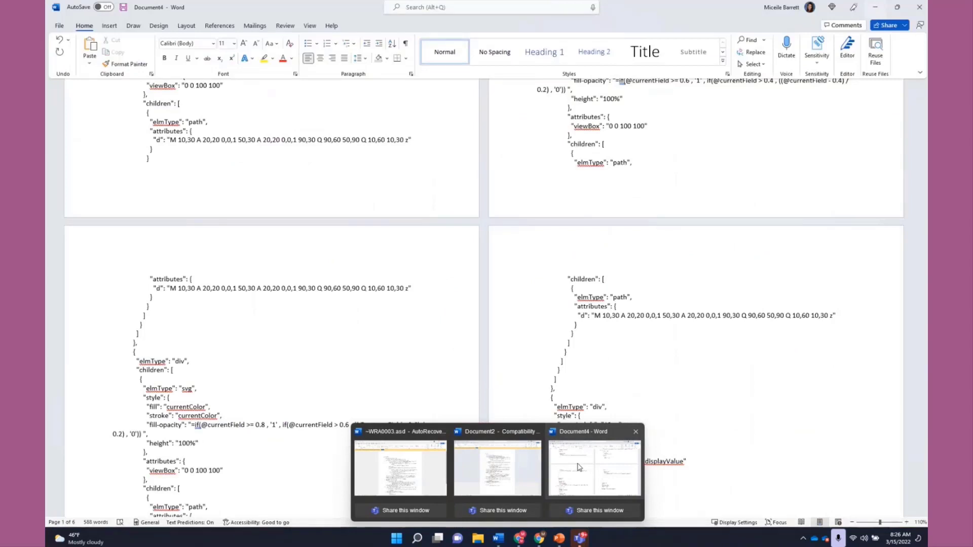
pyautogui.scroll(-10, 463, 462)
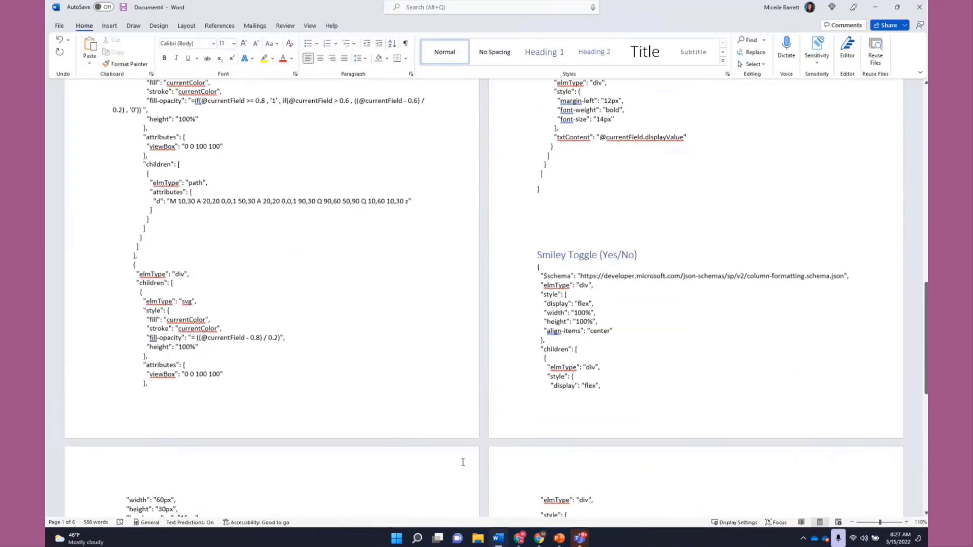
pyautogui.scroll(-3, 463, 462)
pyautogui.scroll(2, 586, 246)
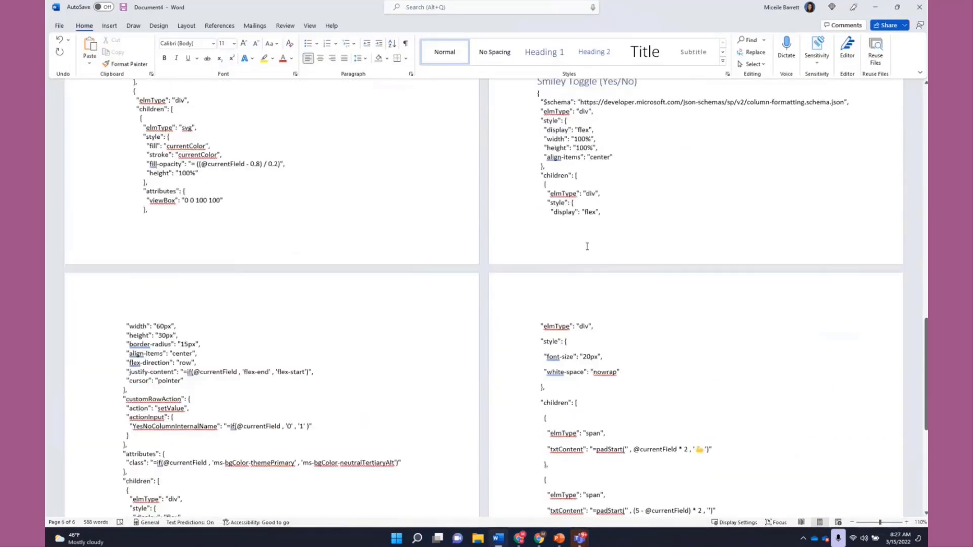
pyautogui.click(538, 97)
pyautogui.moveTo(544, 104); pyautogui.dragTo(210, 446)
pyautogui.moveTo(80, 368); pyautogui.dragTo(118, 390)
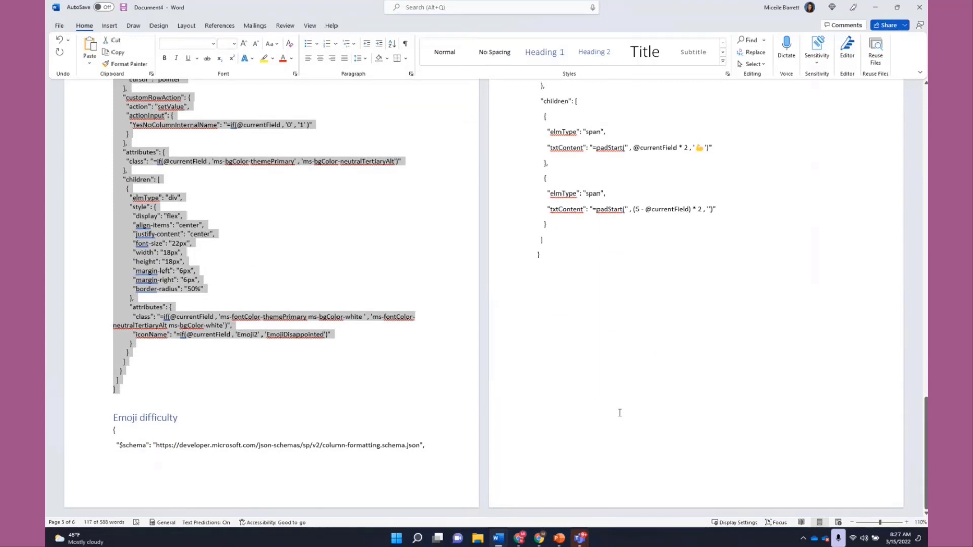
# Step: Return to the Holiday Sales list in the browser and open the advanced JSON editor for the Making next year? column
pyautogui.click(875, 7)
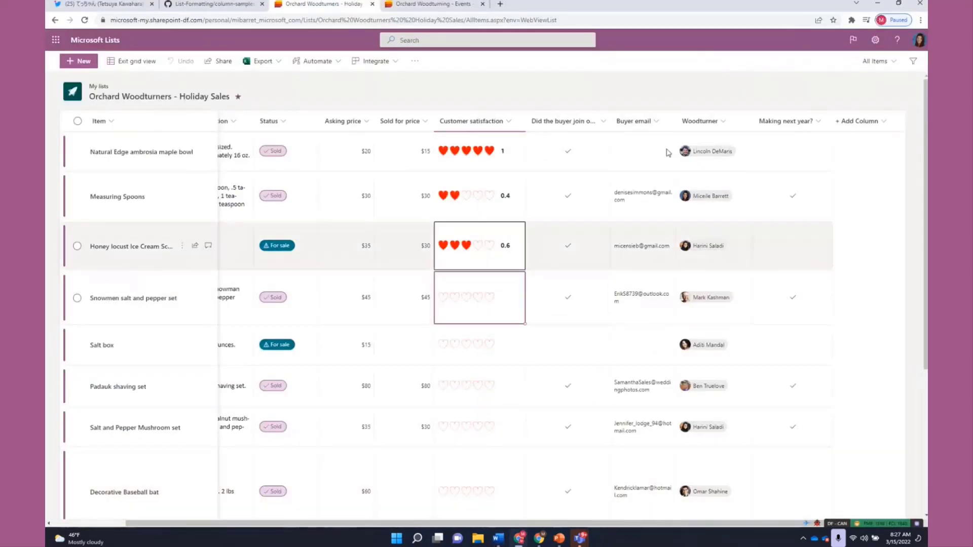
pyautogui.click(826, 125)
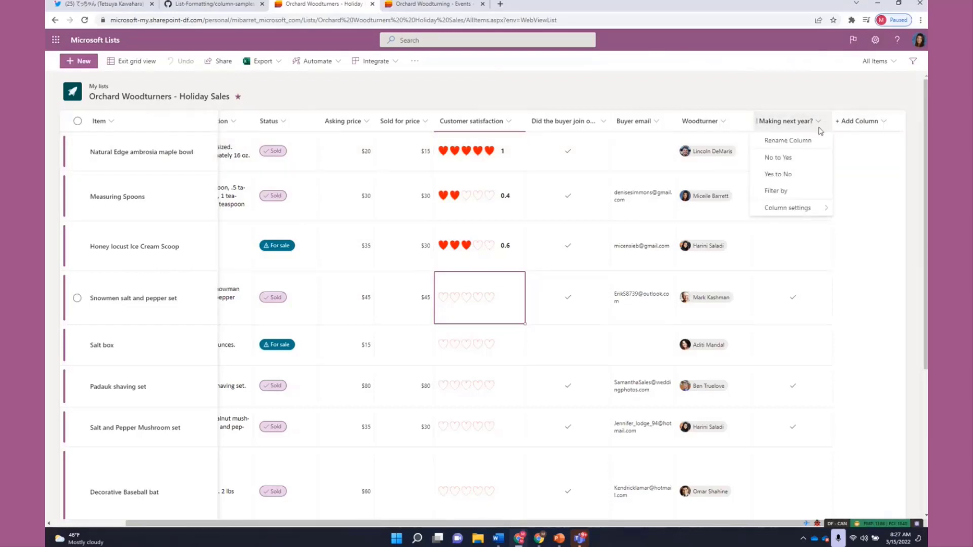
pyautogui.moveTo(808, 210)
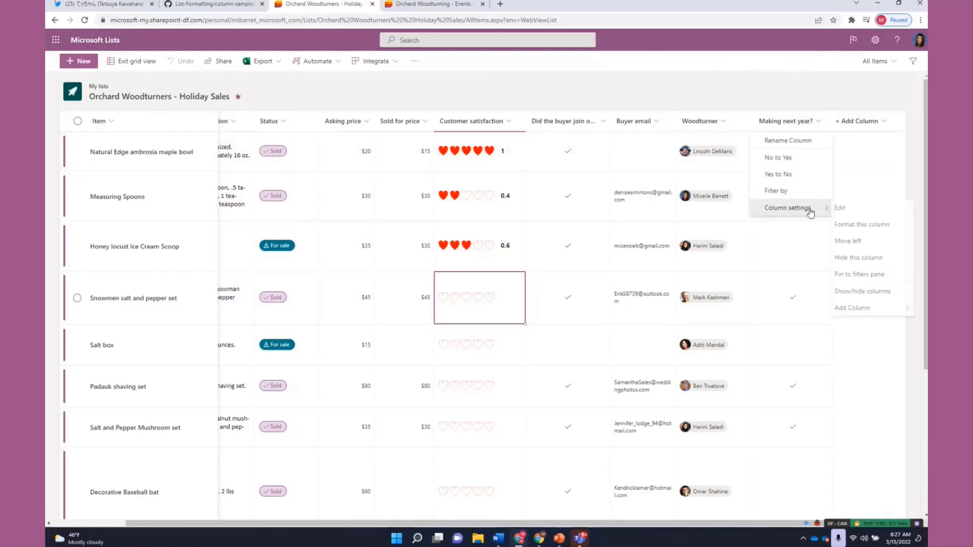
pyautogui.click(864, 224)
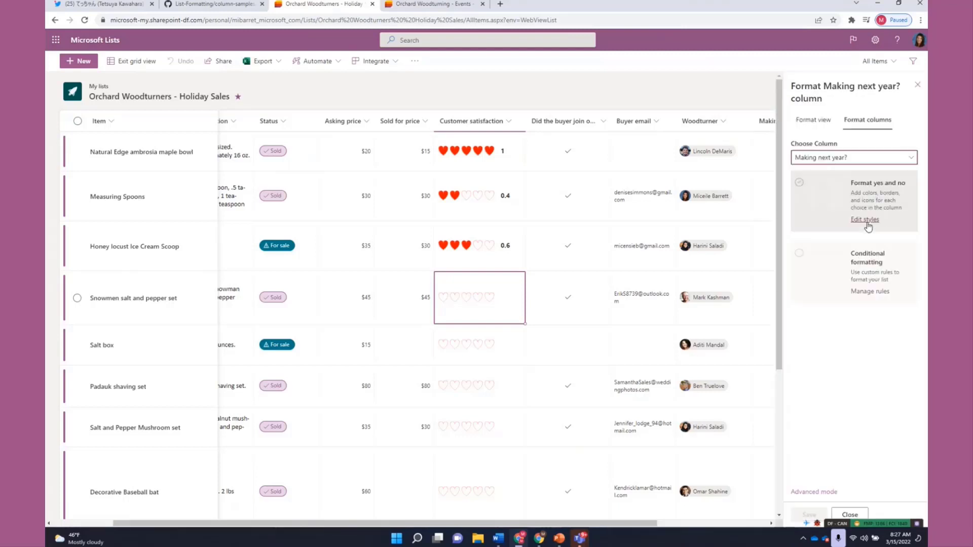
pyautogui.click(818, 492)
# Step: Replace the Making next year? column's default JSON with the copied smiley toggle code, check the cells, save the format and close the pane
pyautogui.moveTo(836, 300); pyautogui.dragTo(817, 219)
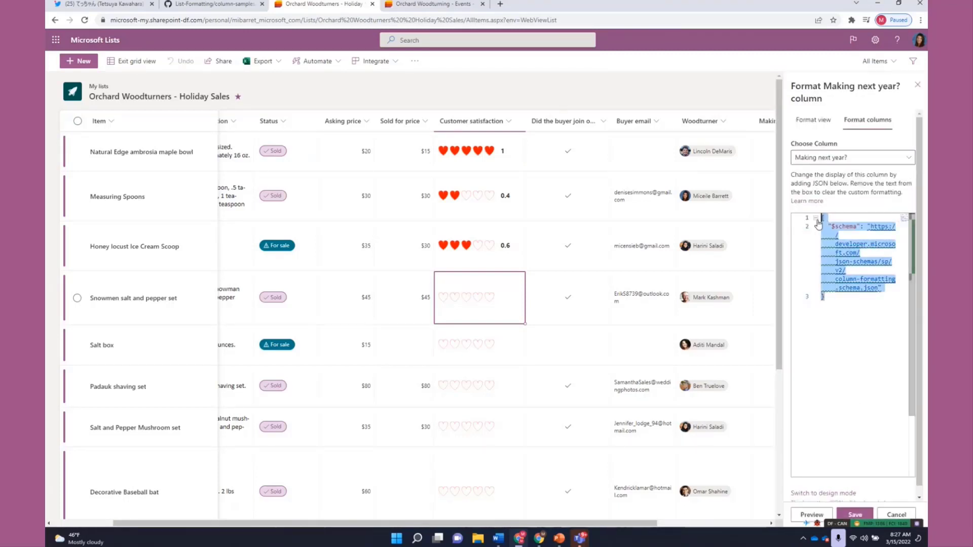
pyautogui.press('Delete')
pyautogui.hotkey('ctrl', 'v')
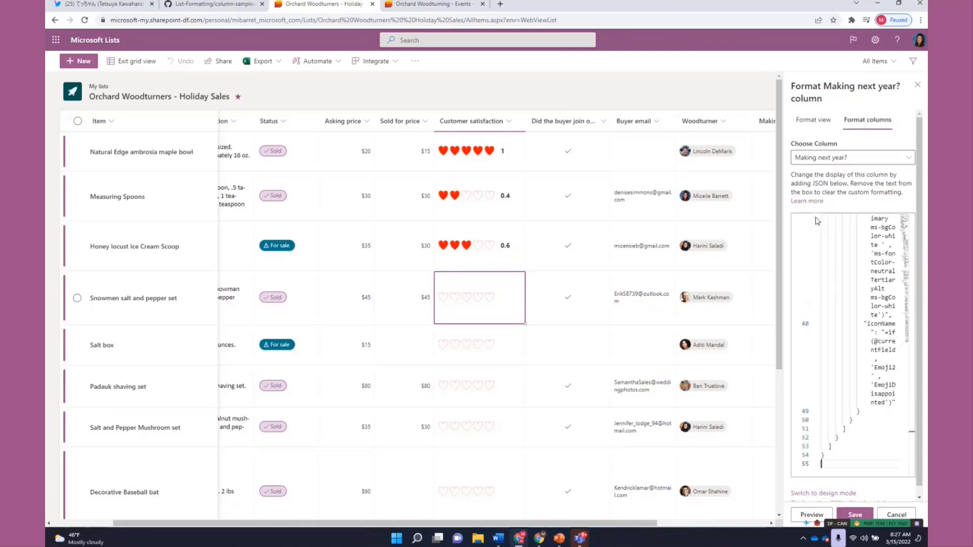
pyautogui.moveTo(659, 523); pyautogui.dragTo(775, 527)
pyautogui.click(640, 196)
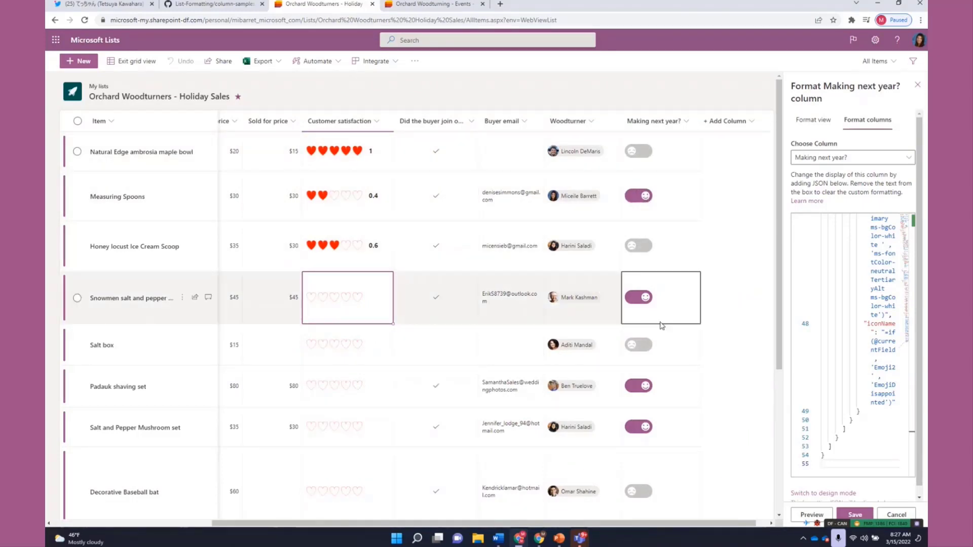
pyautogui.click(855, 514)
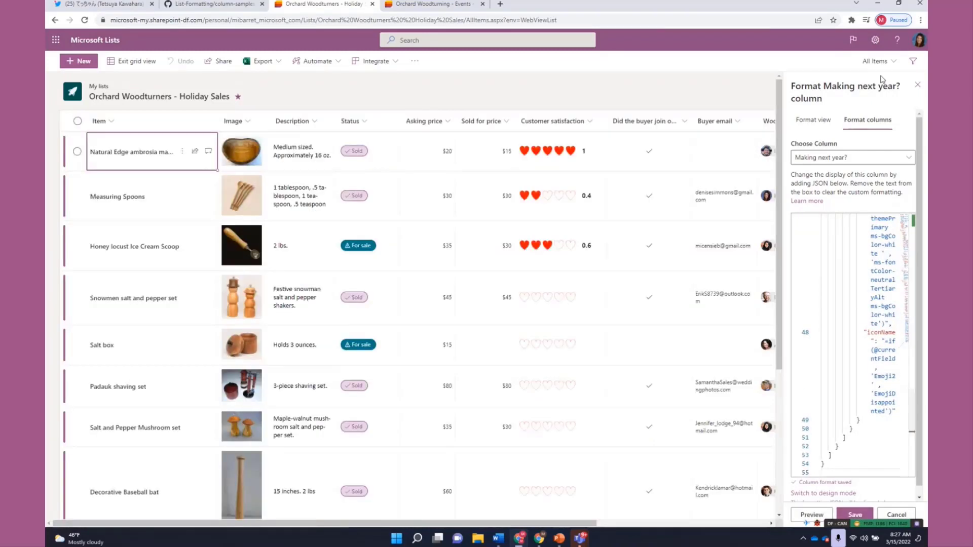
pyautogui.click(917, 85)
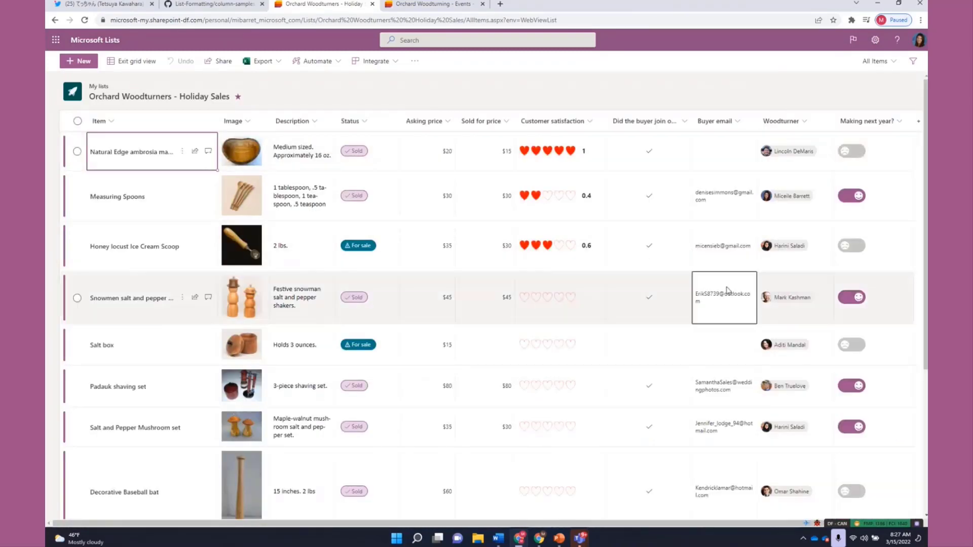
# Step: Make "1 tablespoon" in the Measuring Spoons description bold with a yellow highlight and save the cell
pyautogui.scroll(-4, 586, 349)
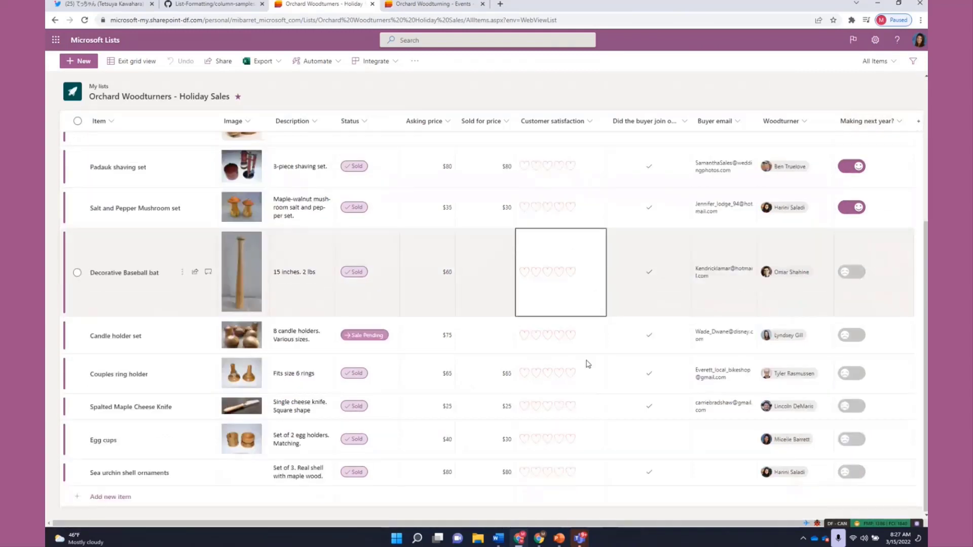
pyautogui.scroll(4, 586, 363)
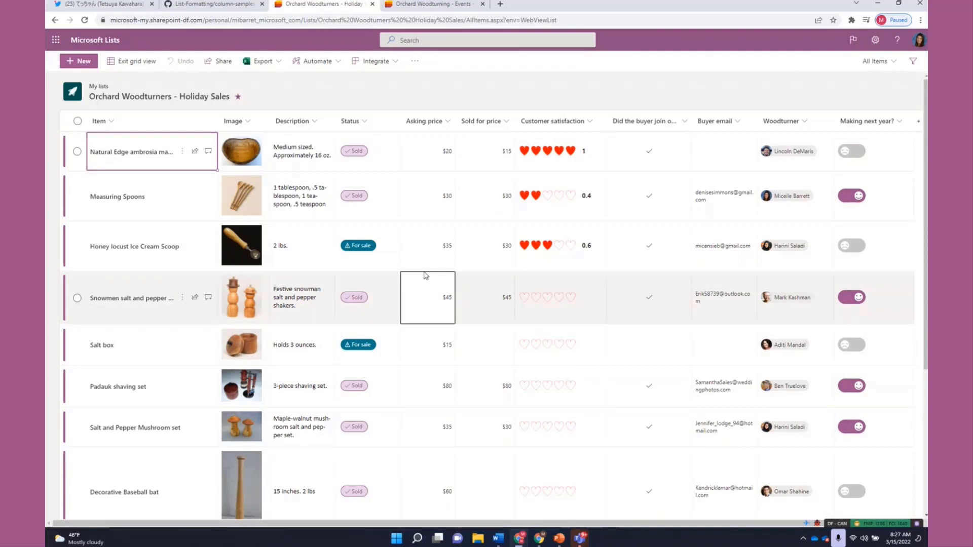
pyautogui.click(307, 213)
pyautogui.click(317, 208)
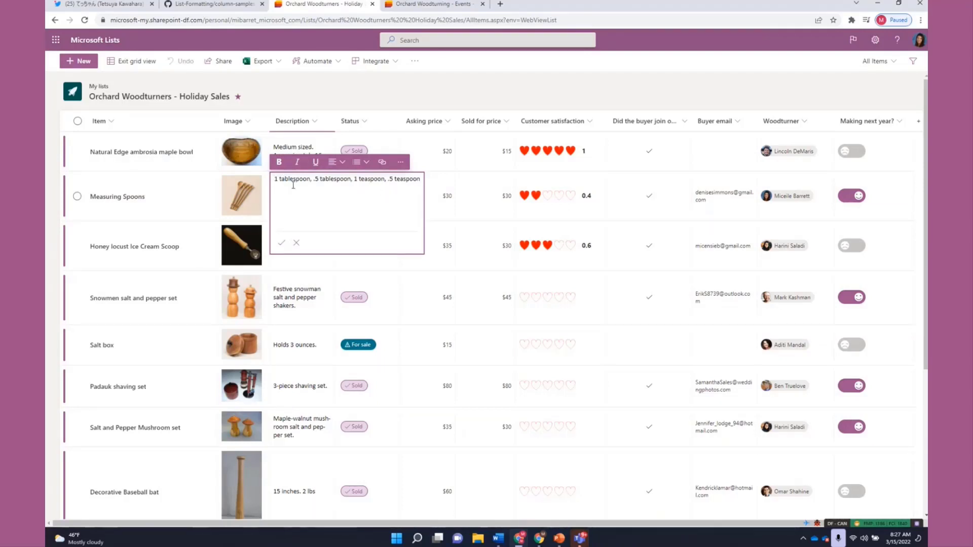
pyautogui.moveTo(274, 179); pyautogui.dragTo(310, 180)
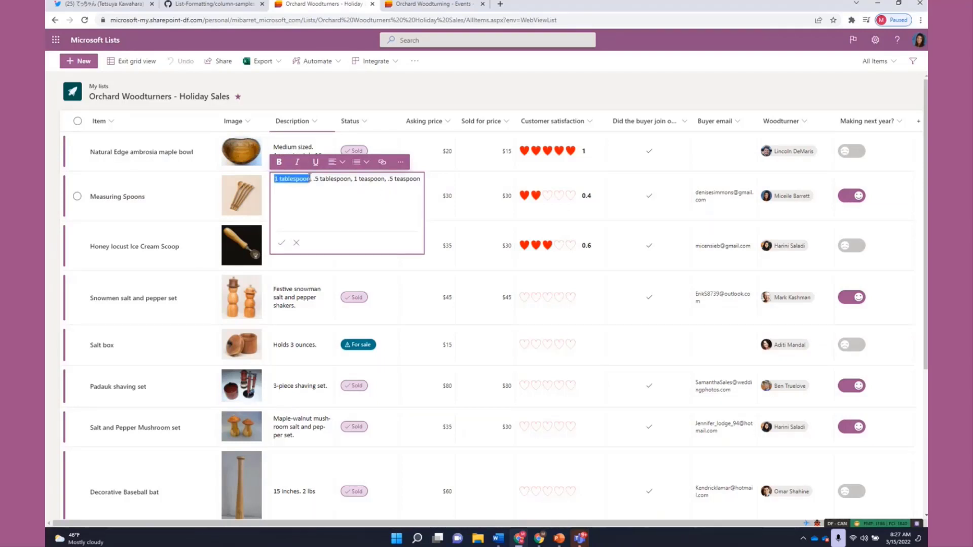
pyautogui.click(279, 163)
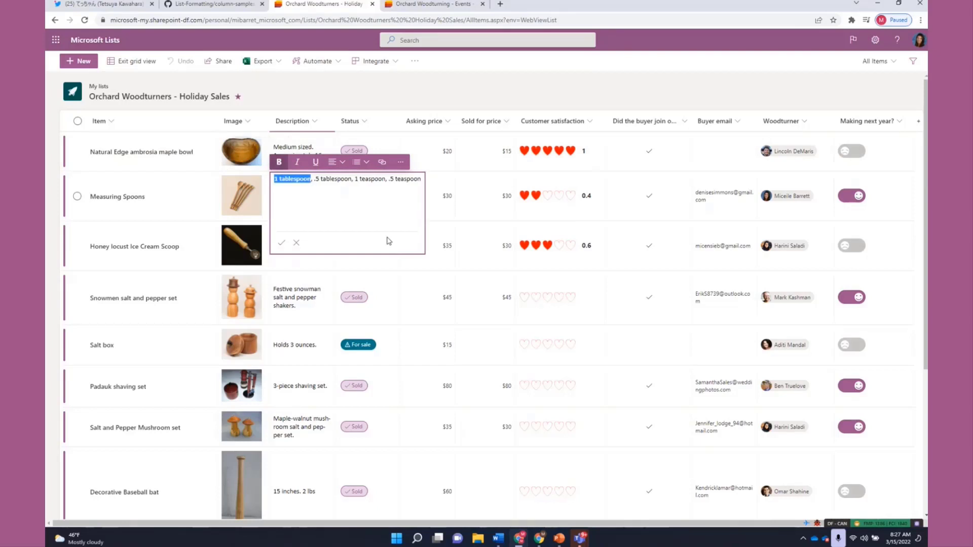
pyautogui.click(401, 162)
pyautogui.moveTo(431, 196)
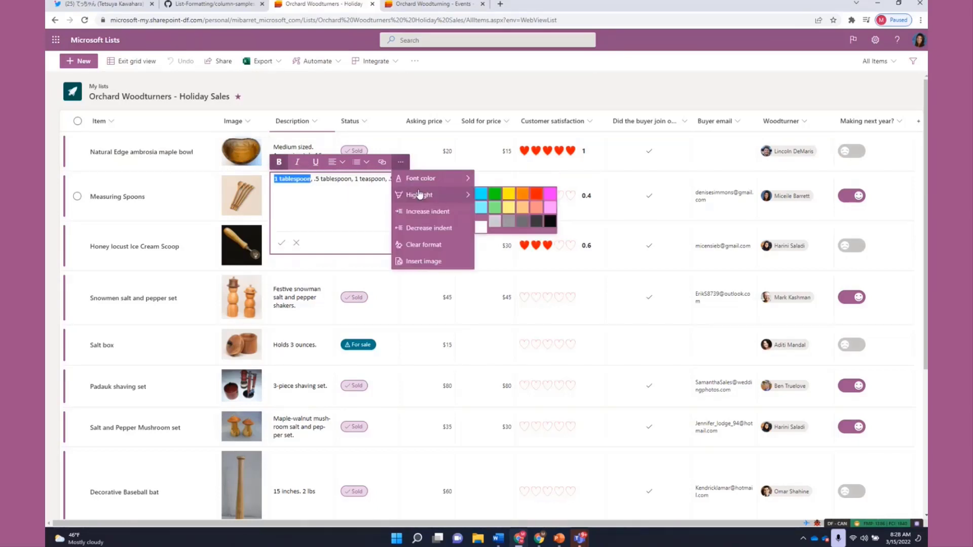
pyautogui.click(501, 197)
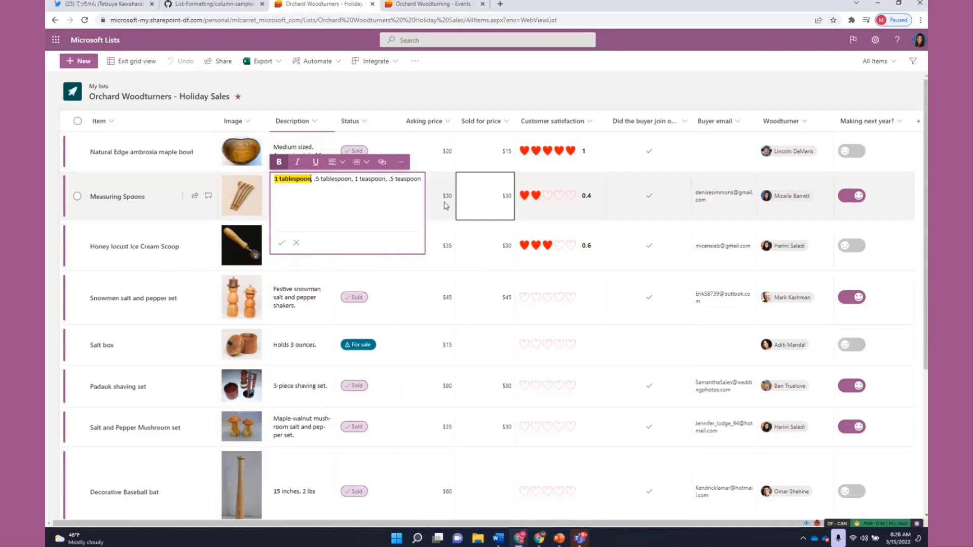
pyautogui.click(281, 243)
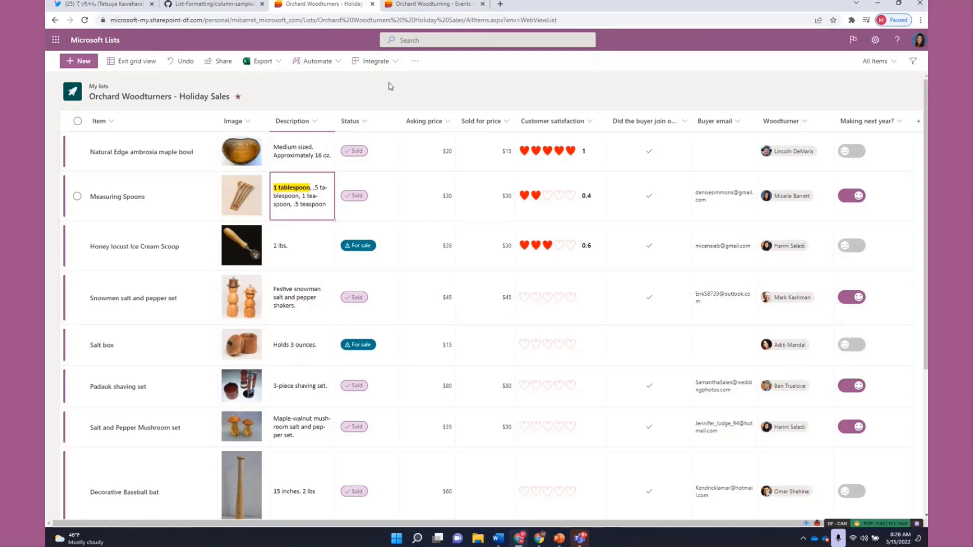
# Step: View the enlarged image of the Honey locust Ice Cream Scoop and look over the items further down the list
pyautogui.moveTo(241, 245)
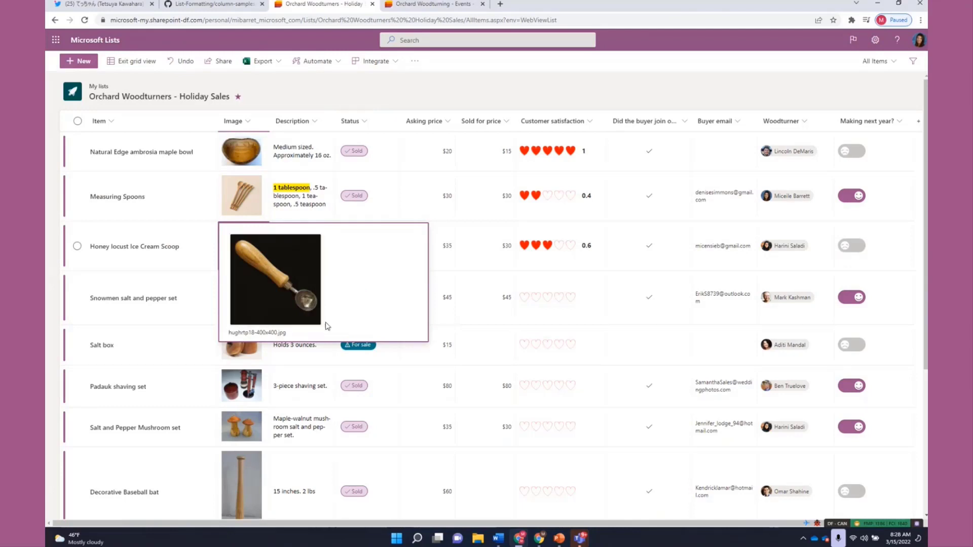
pyautogui.scroll(-4, 387, 321)
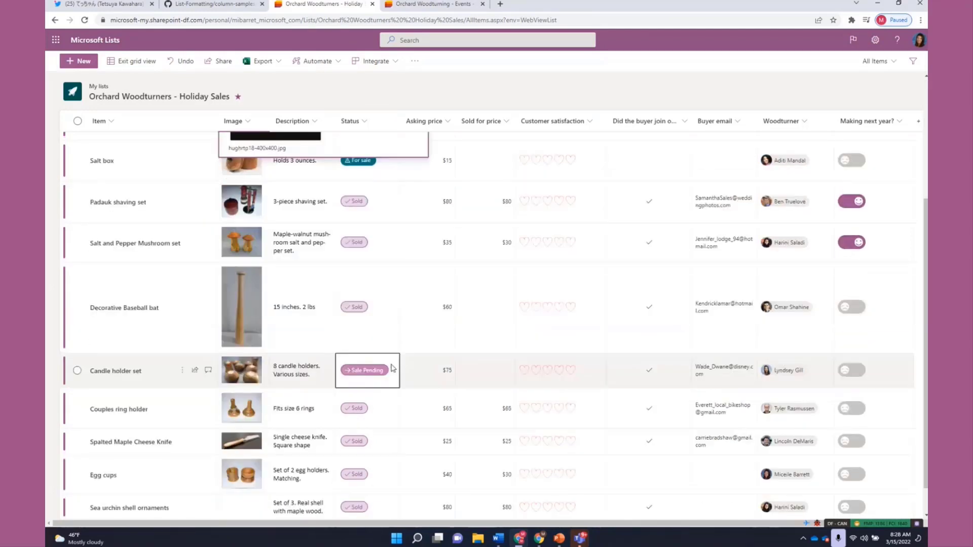
# Step: Open the image cell of Sea urchin shell ornaments and close it without adding an image
pyautogui.click(257, 474)
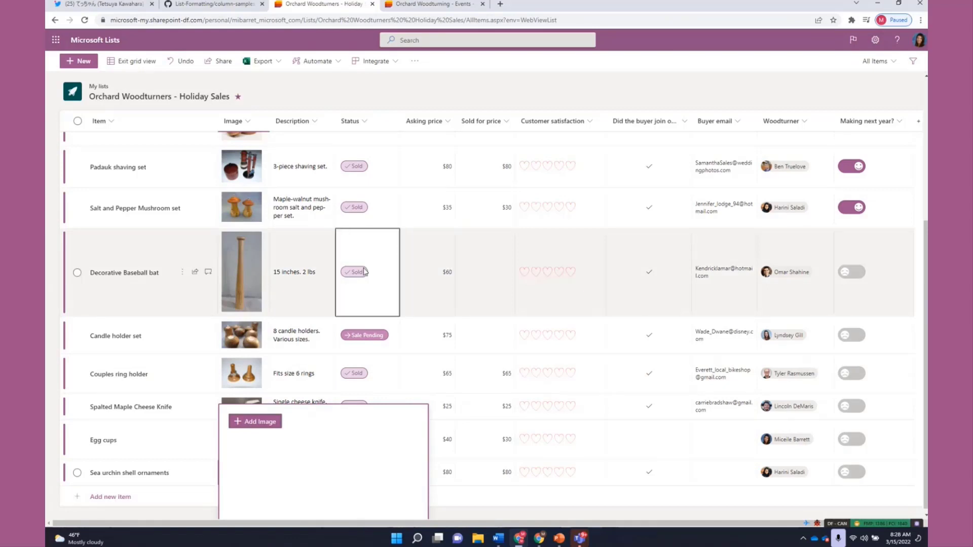
pyautogui.click(370, 296)
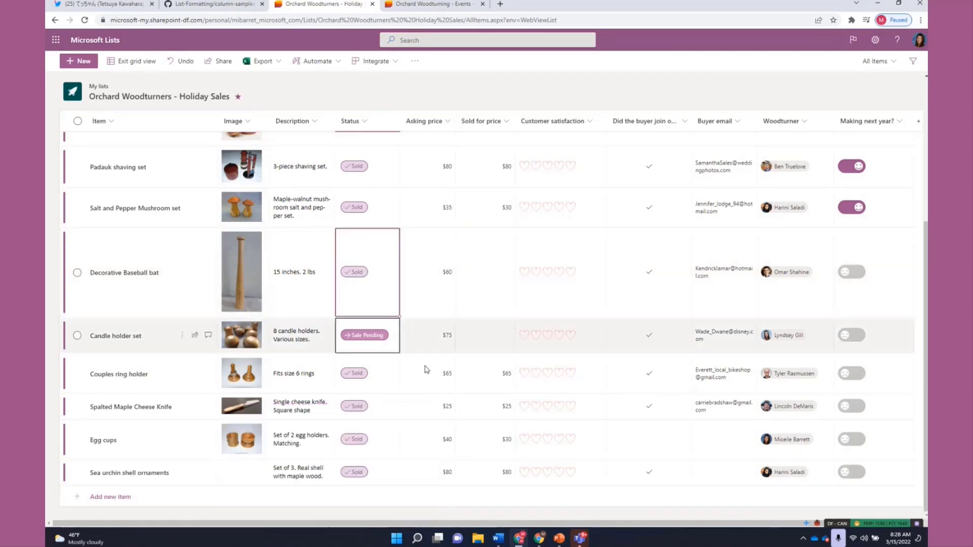
# Step: Start a new Lookup column at the end of the list and name it "Event for the sale"
pyautogui.hscroll(3, 332, 348)
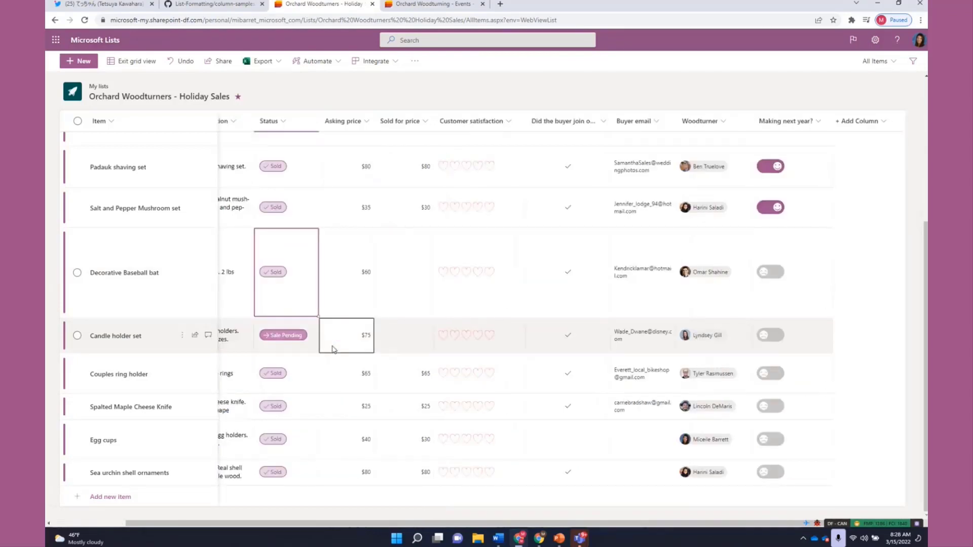
pyautogui.click(866, 122)
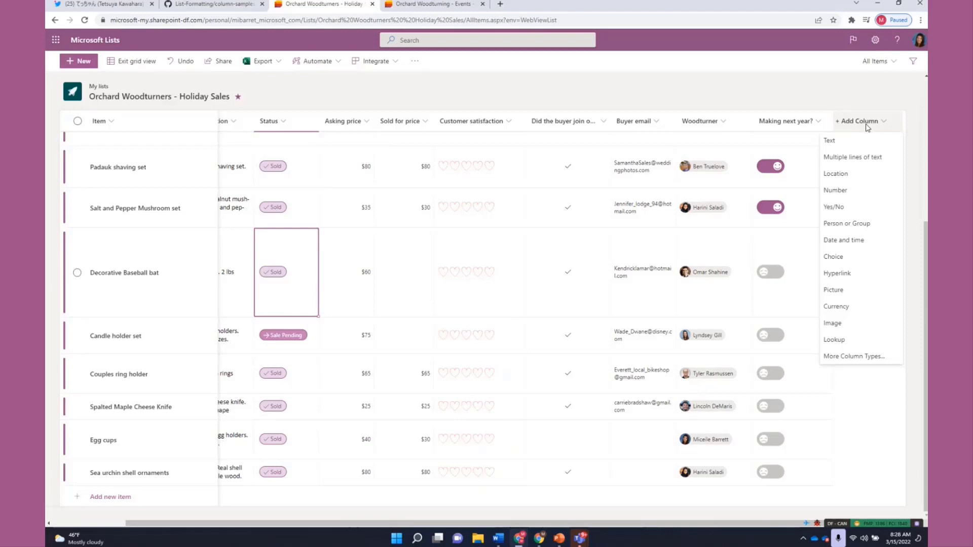
pyautogui.click(881, 342)
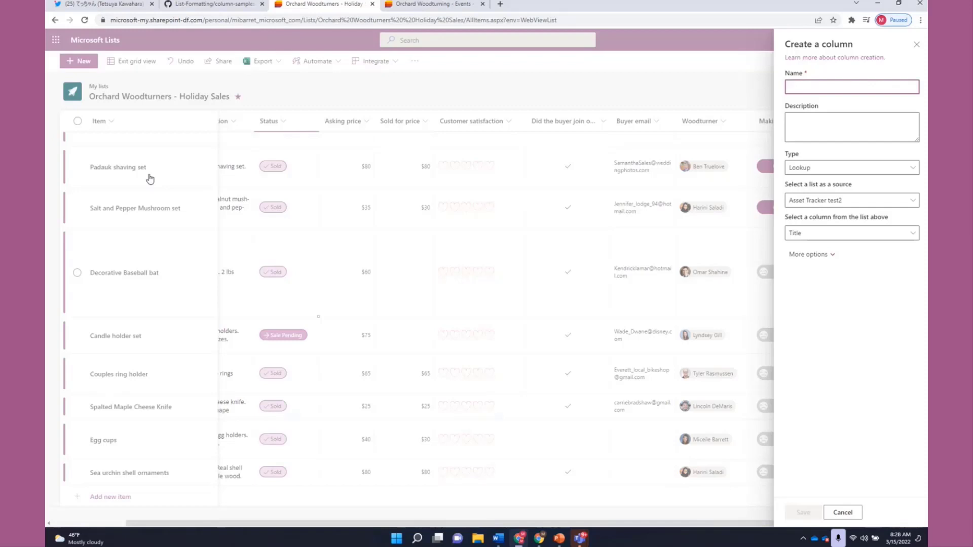
pyautogui.write('Ev')
pyautogui.write('ent ')
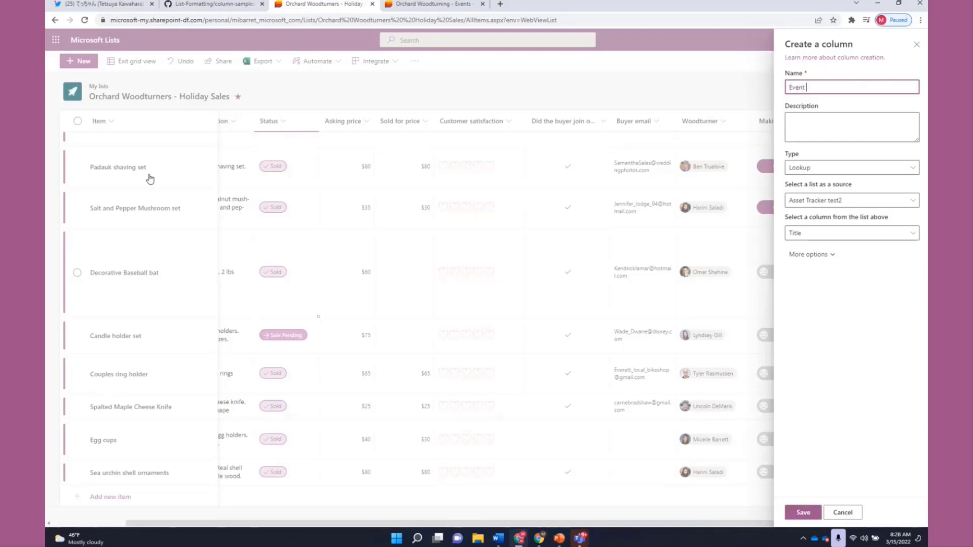
pyautogui.write('for the sale')
pyautogui.click(811, 202)
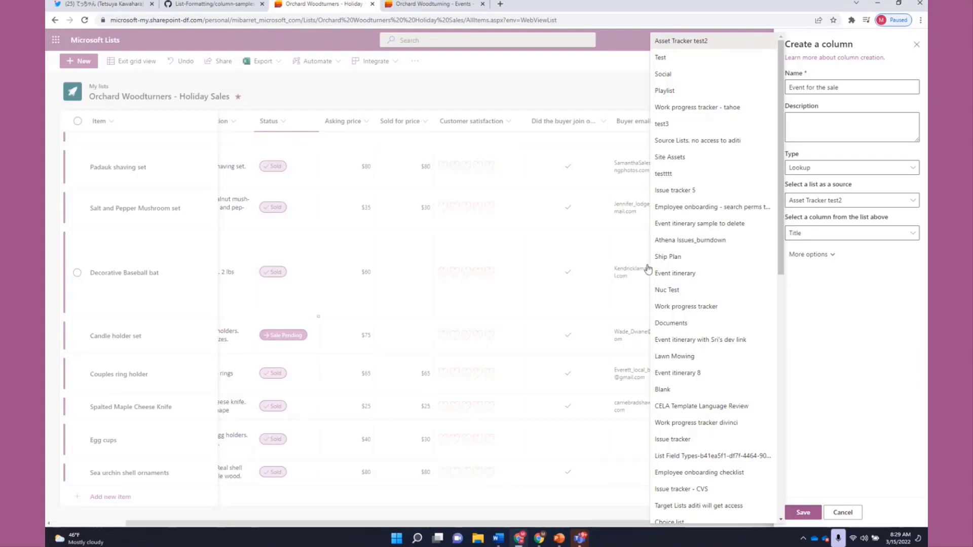
pyautogui.scroll(-2, 689, 317)
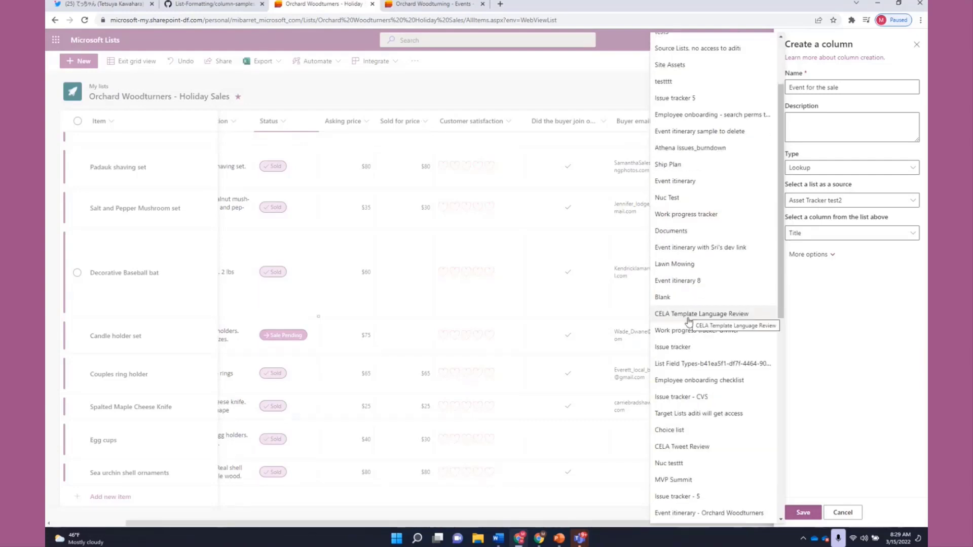
pyautogui.scroll(-2, 707, 354)
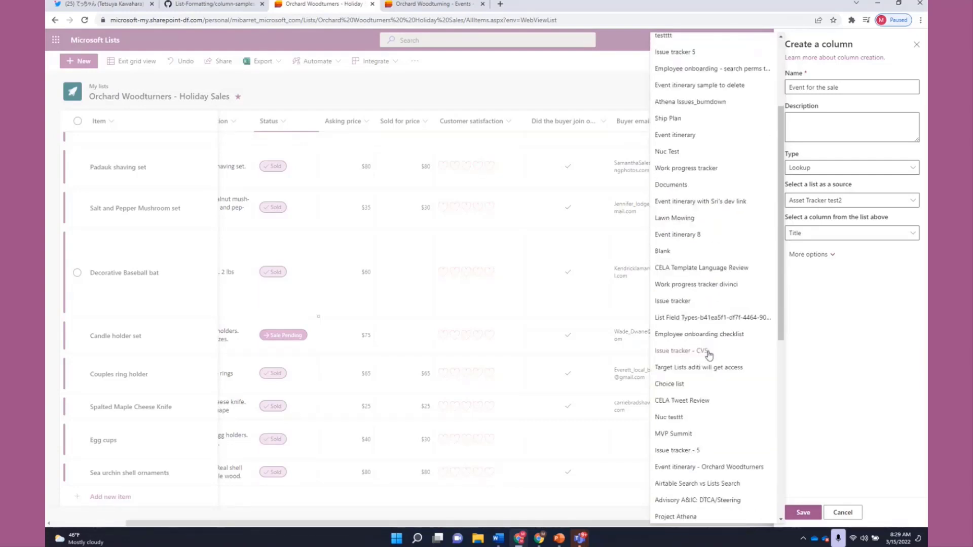
pyautogui.scroll(-1, 710, 362)
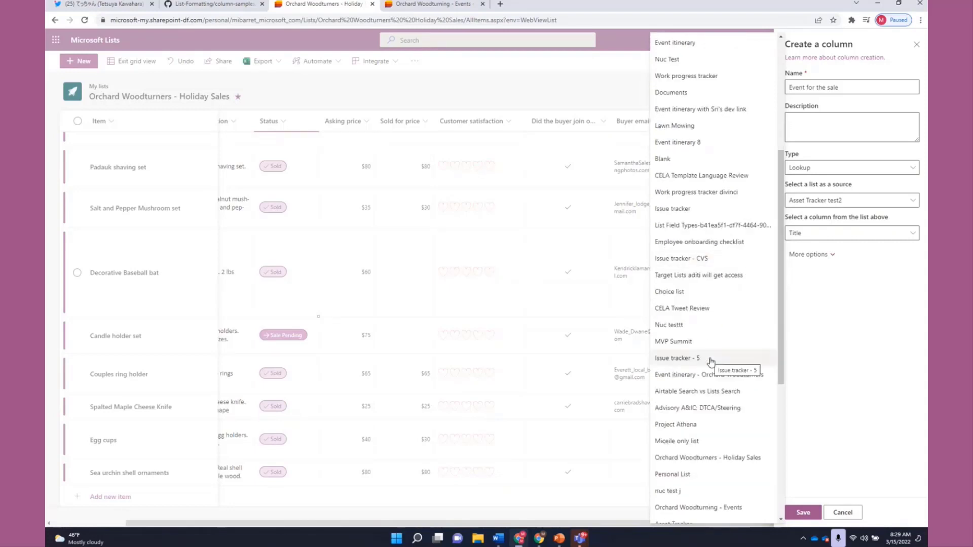
pyautogui.click(702, 458)
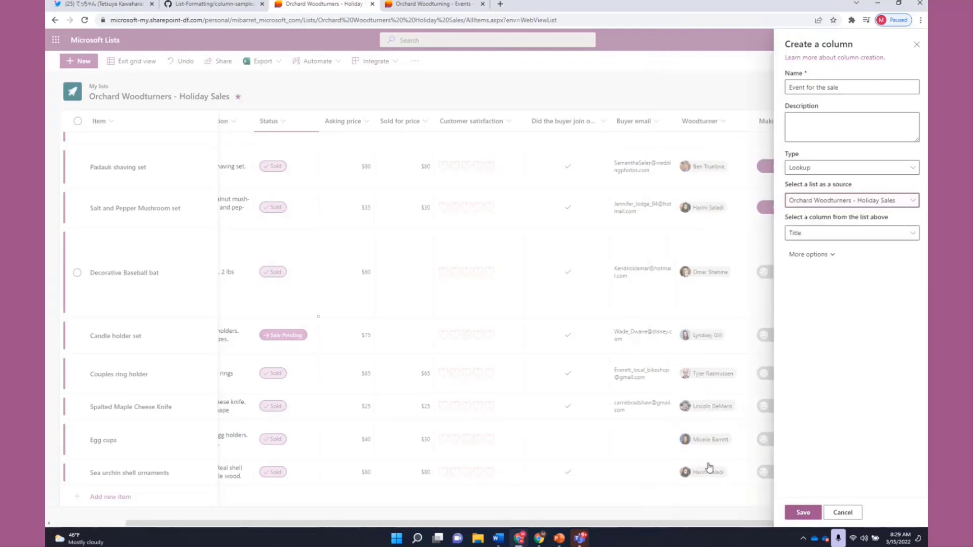
# Step: Set the lookup's source list to Orchard Woodturning - Events, include its additional Date column, and save the new column
pyautogui.click(829, 256)
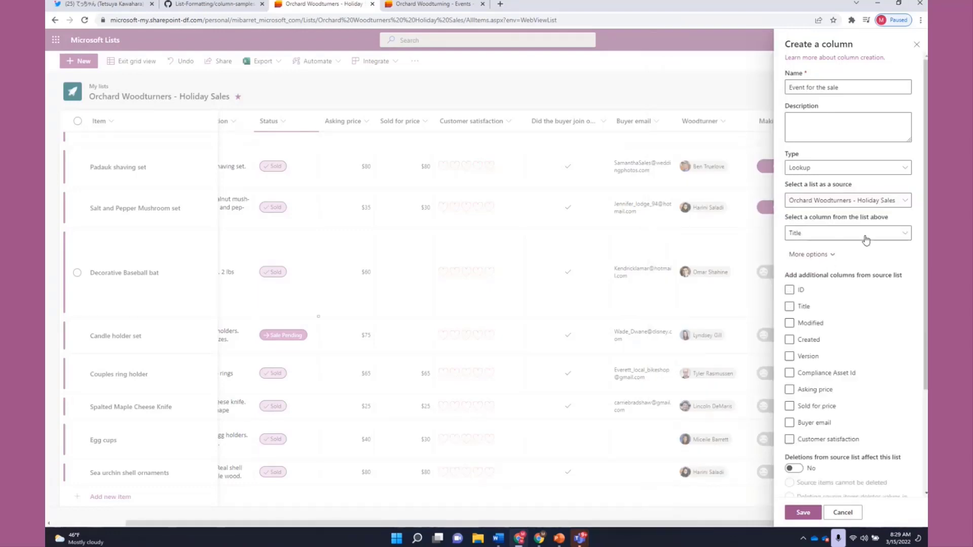
pyautogui.click(899, 205)
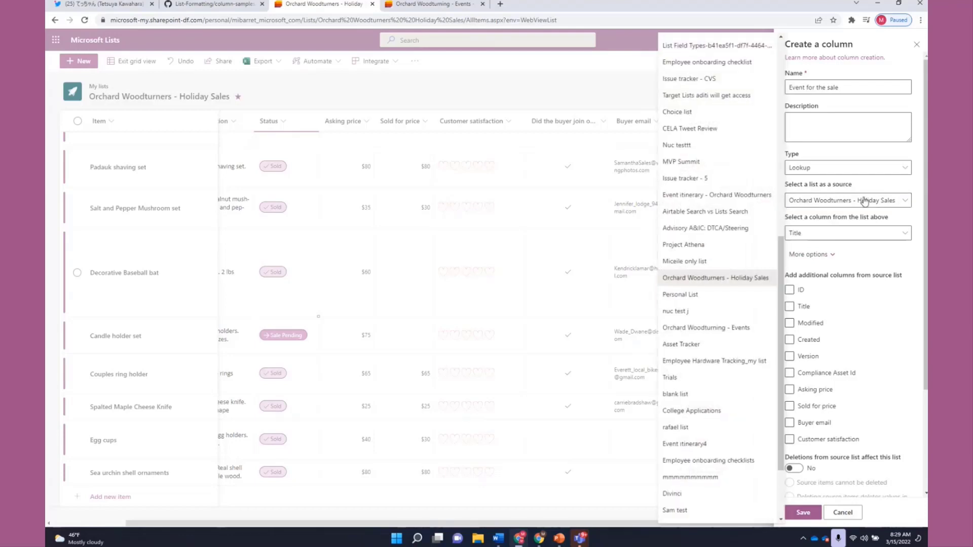
pyautogui.click(712, 337)
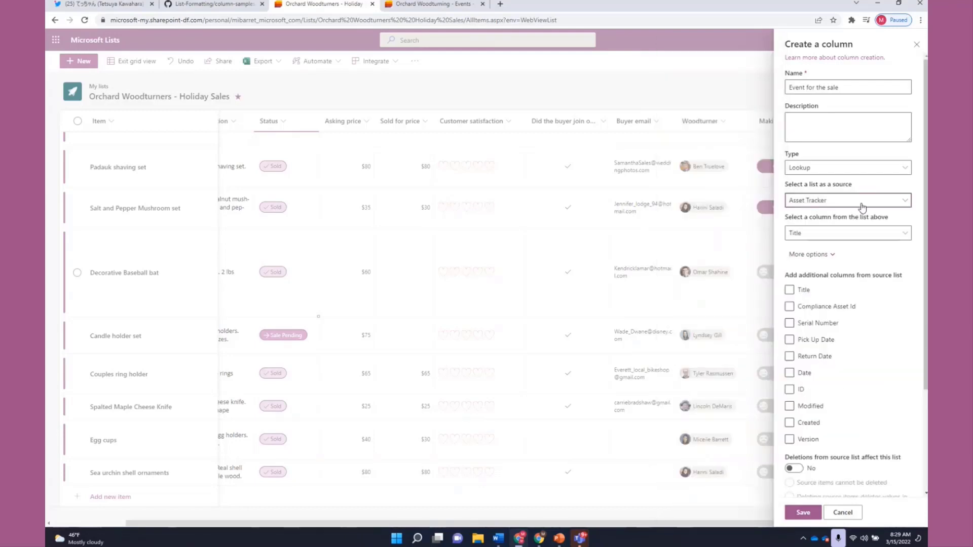
pyautogui.click(861, 201)
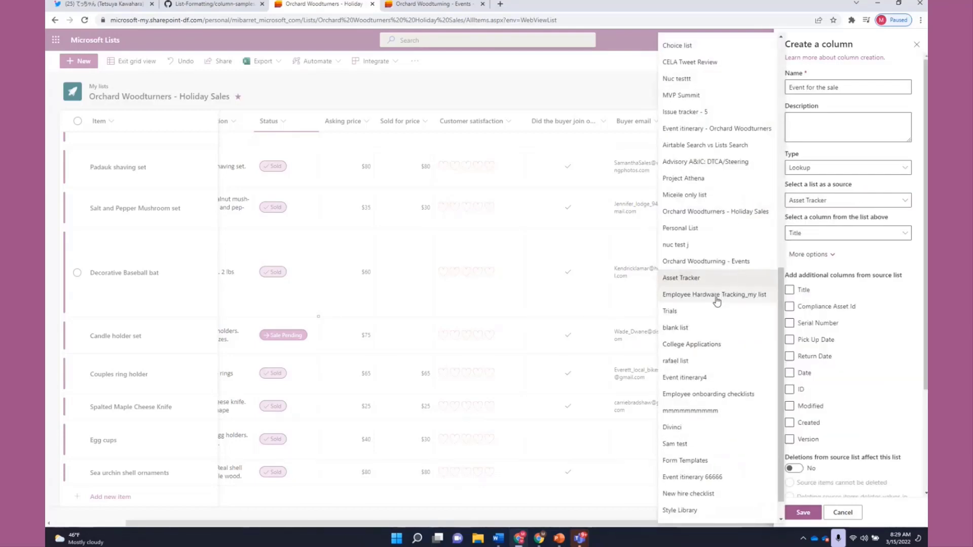
pyautogui.scroll(-1, 717, 299)
pyautogui.click(723, 233)
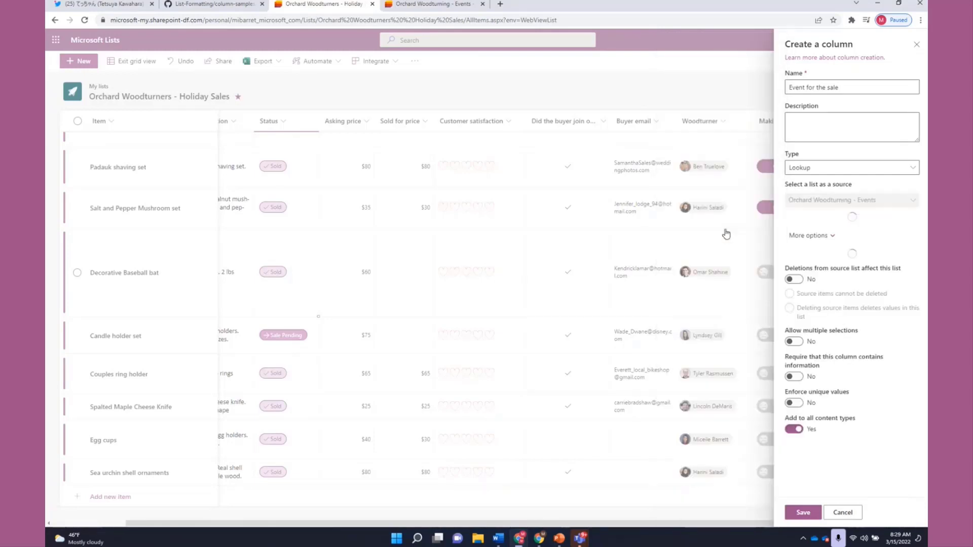
pyautogui.click(790, 390)
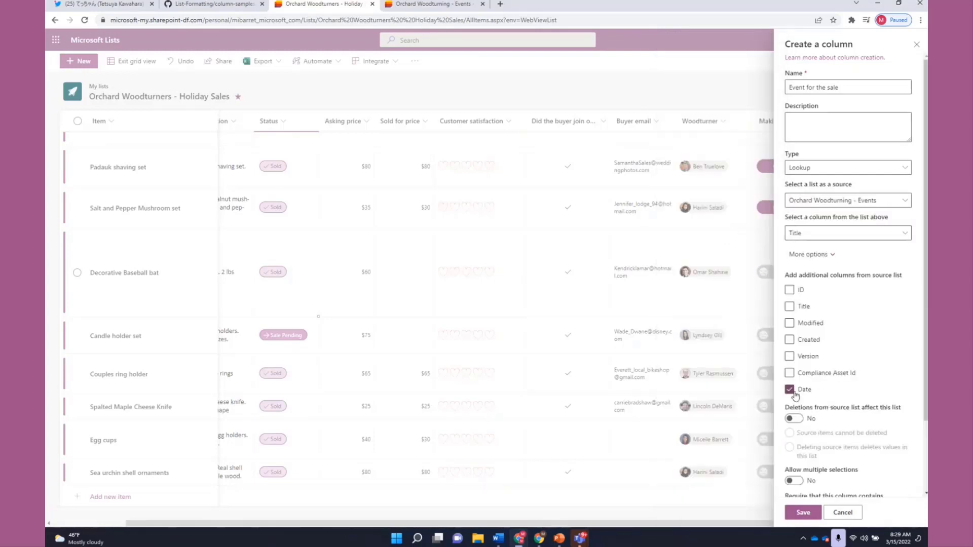
pyautogui.click(800, 515)
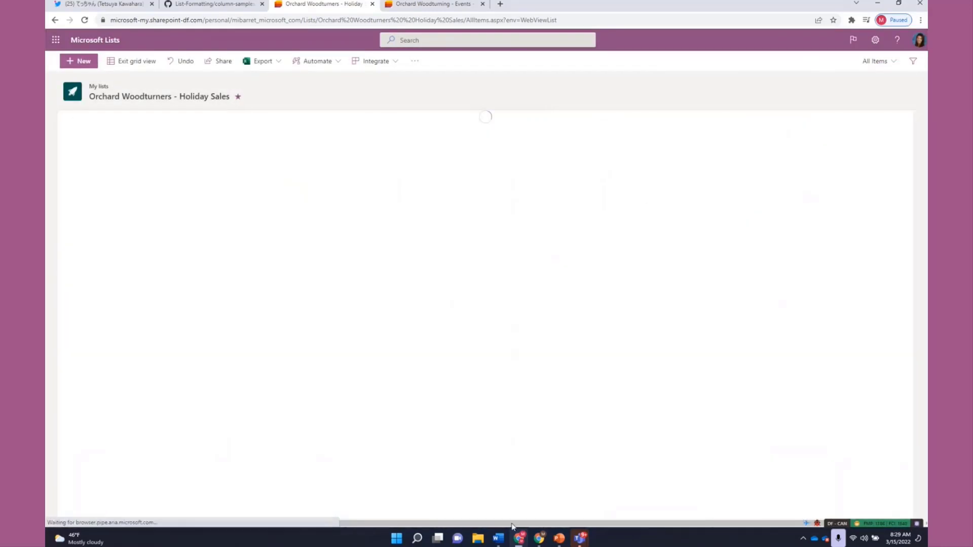
# Step: Set Event for the sale to Highland School visit for the Measuring Spoons item
pyautogui.moveTo(512, 524); pyautogui.dragTo(726, 525)
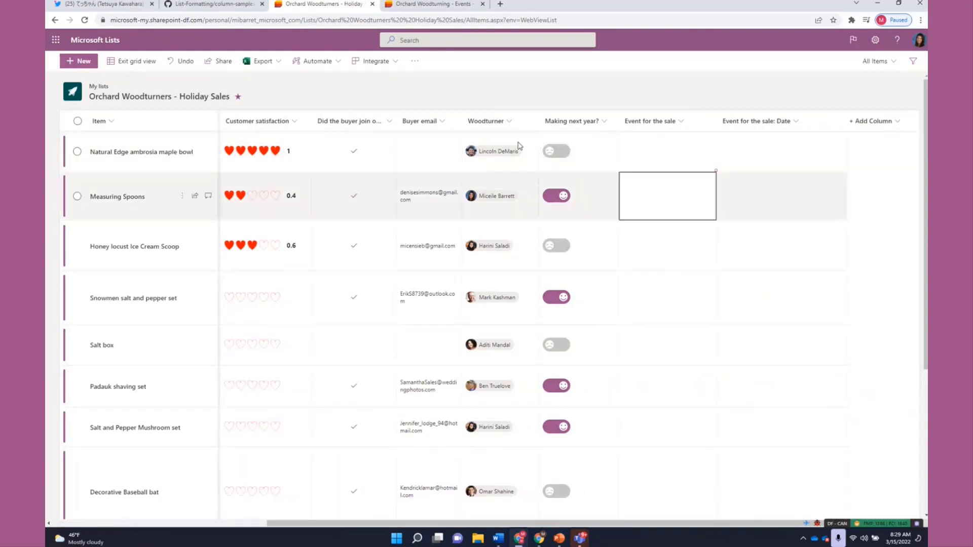
pyautogui.click(653, 204)
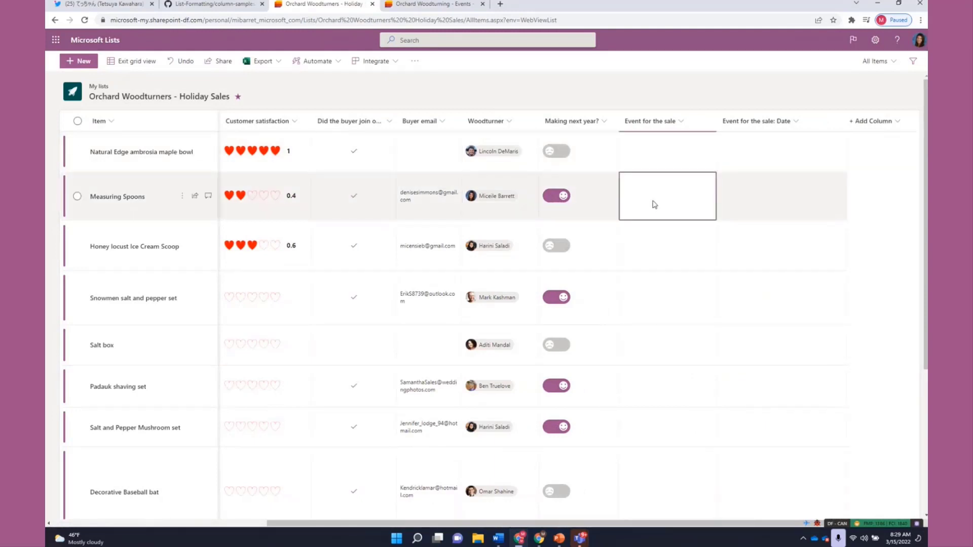
pyautogui.click(653, 204)
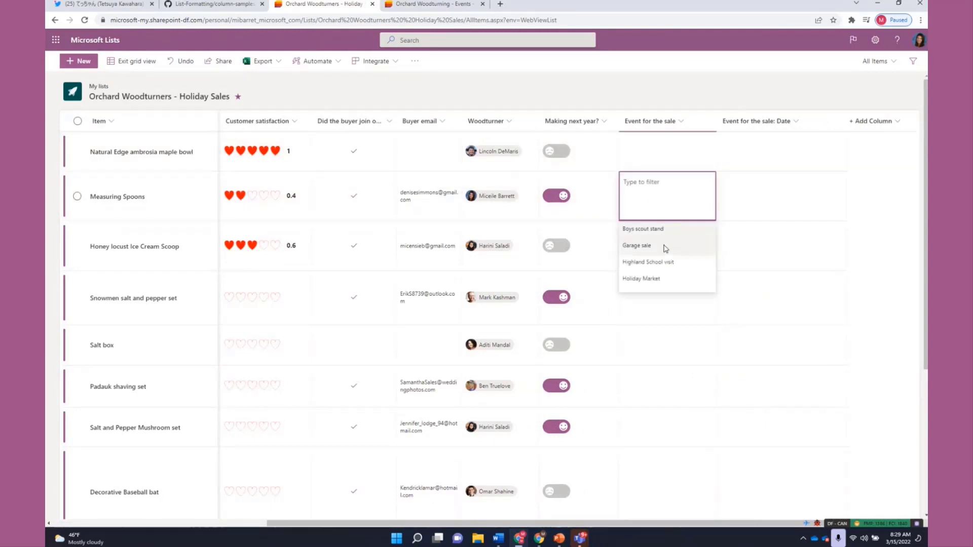
pyautogui.click(678, 265)
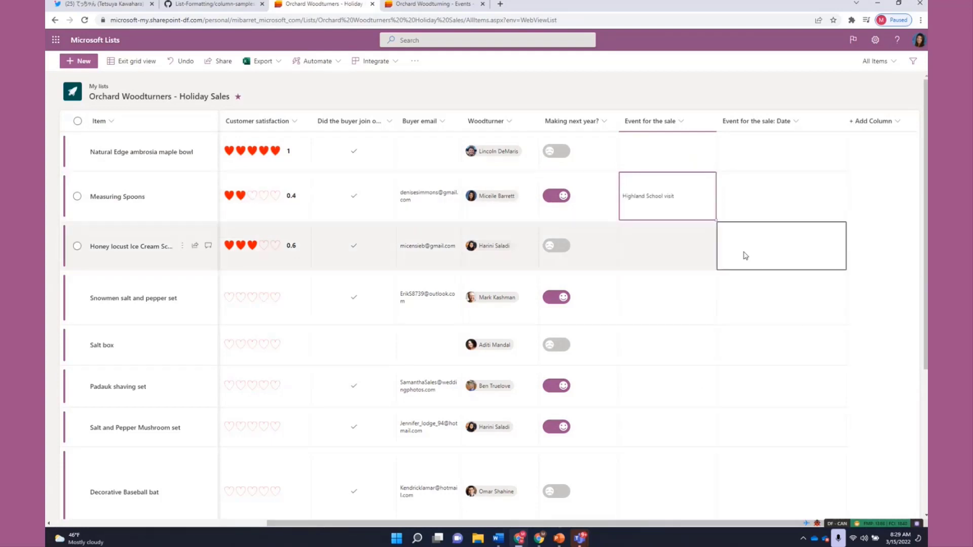
pyautogui.click(681, 251)
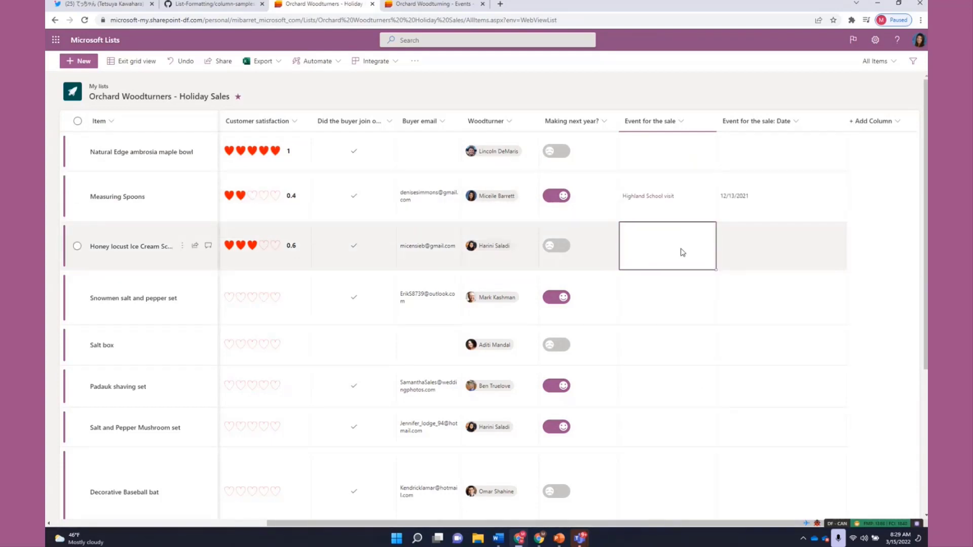
pyautogui.click(739, 195)
pyautogui.click(632, 299)
pyautogui.click(642, 240)
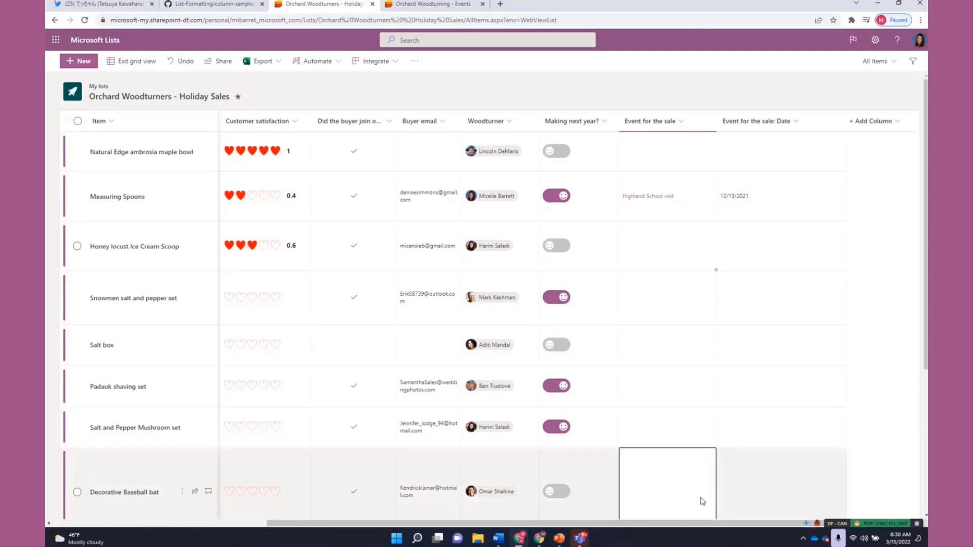
pyautogui.click(685, 242)
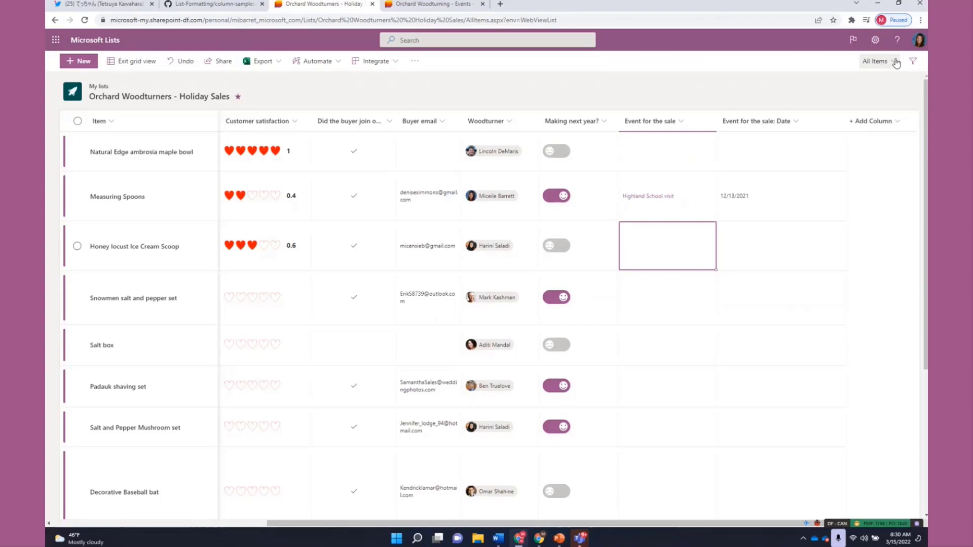
# Step: Create a public board view named "Board view mvp" organized by the Status column
pyautogui.click(895, 62)
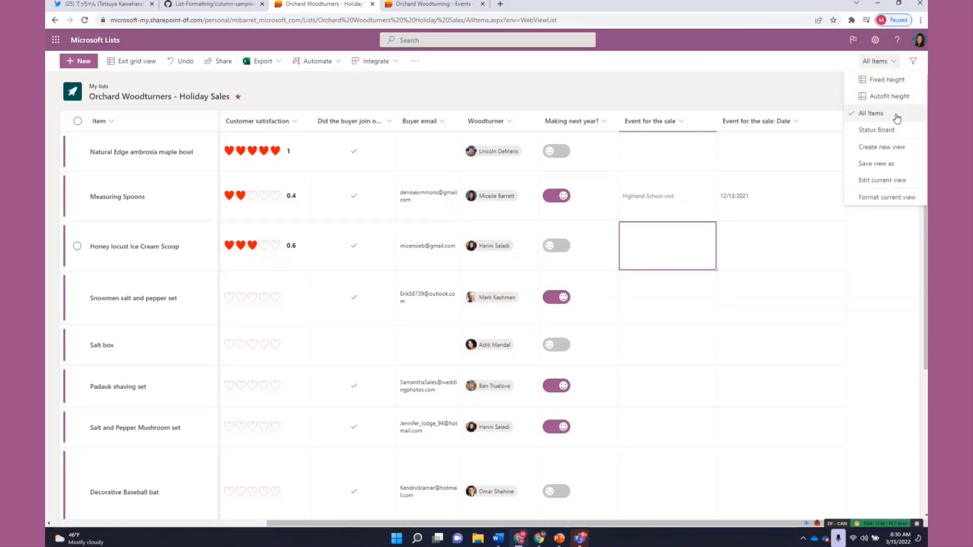
pyautogui.click(906, 148)
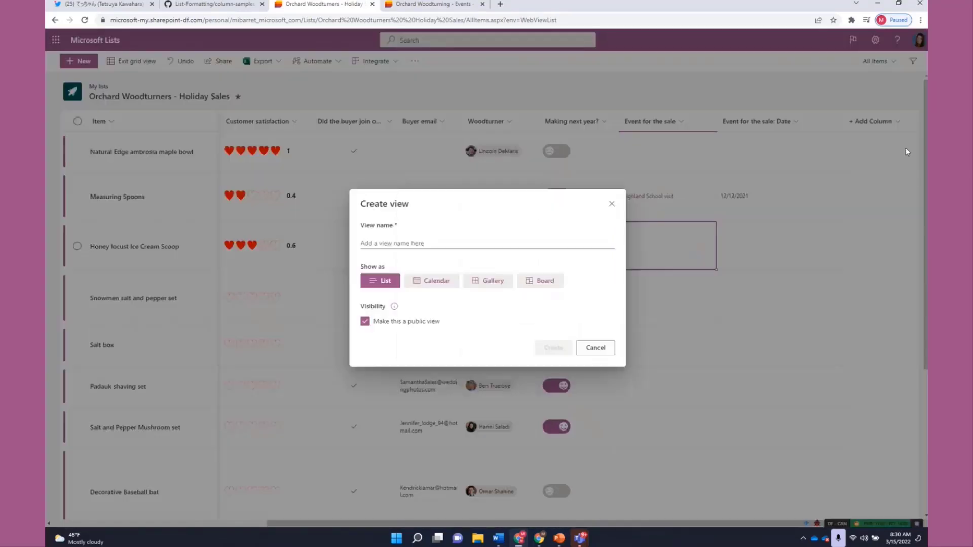
pyautogui.click(547, 281)
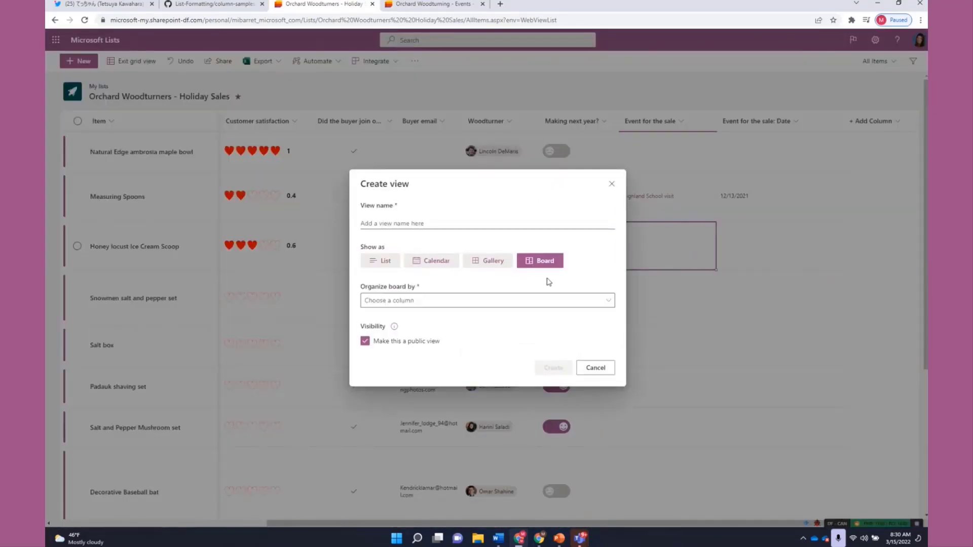
pyautogui.click(396, 304)
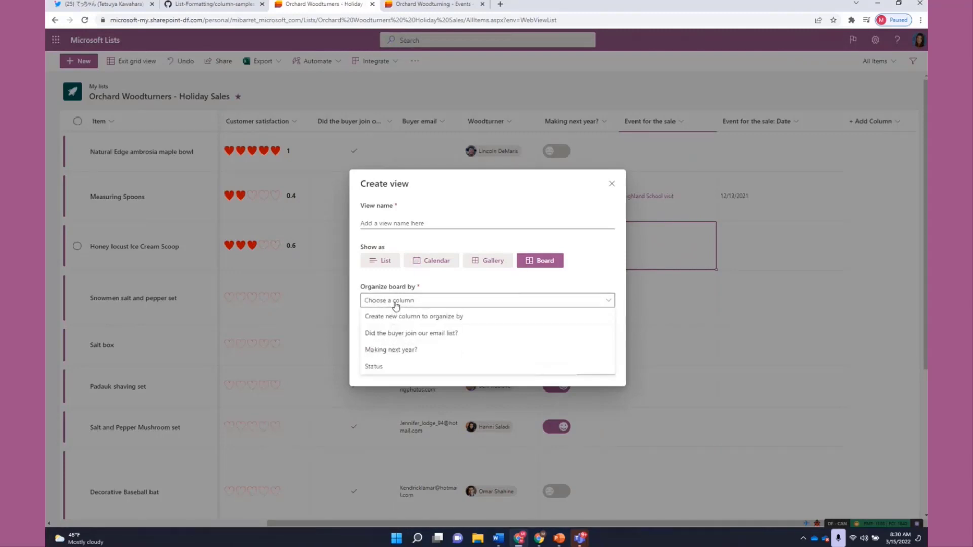
pyautogui.click(385, 366)
pyautogui.click(436, 218)
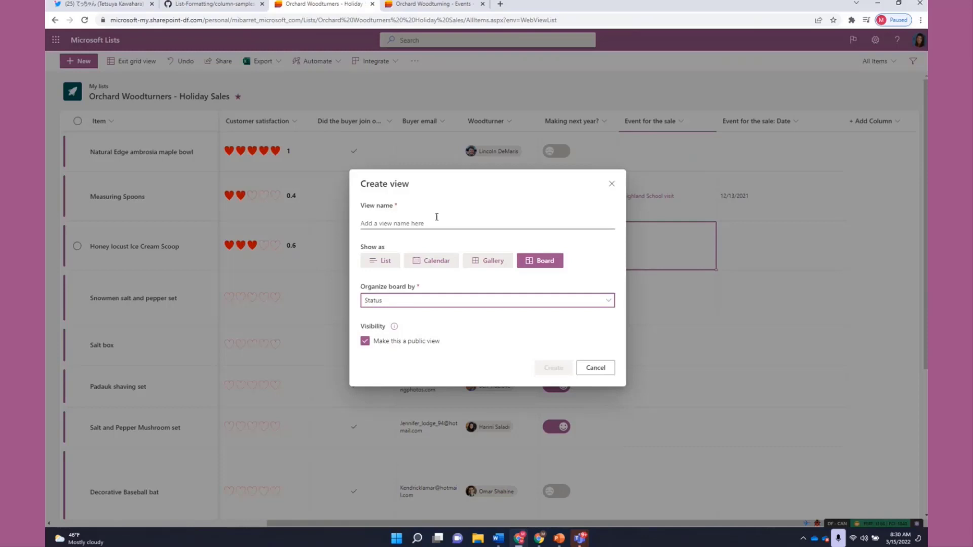
pyautogui.write('Board view mvp')
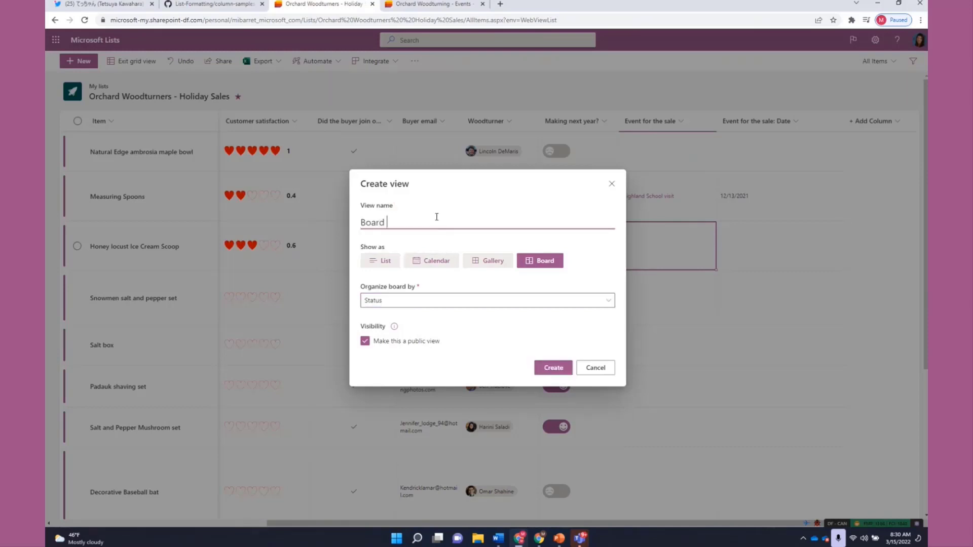
pyautogui.click(546, 370)
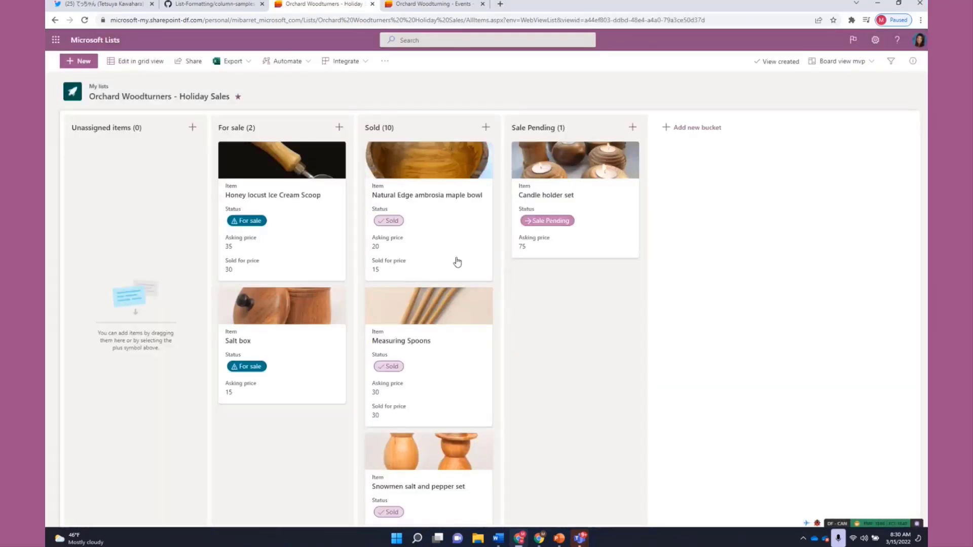
# Step: Look over the Sold cards, move Measuring Spoons to the For sale bucket, and move Salt box to Sold
pyautogui.scroll(-15, 457, 261)
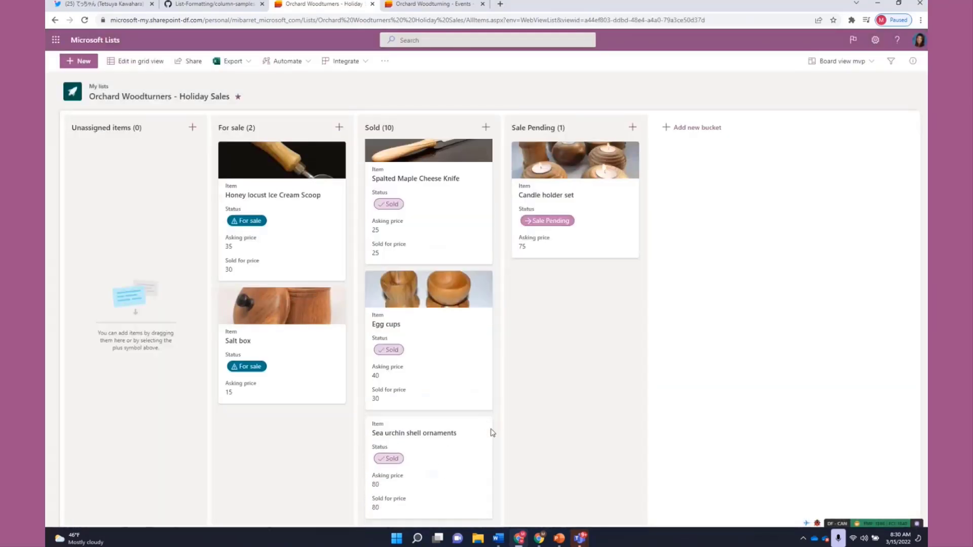
pyautogui.scroll(10, 456, 434)
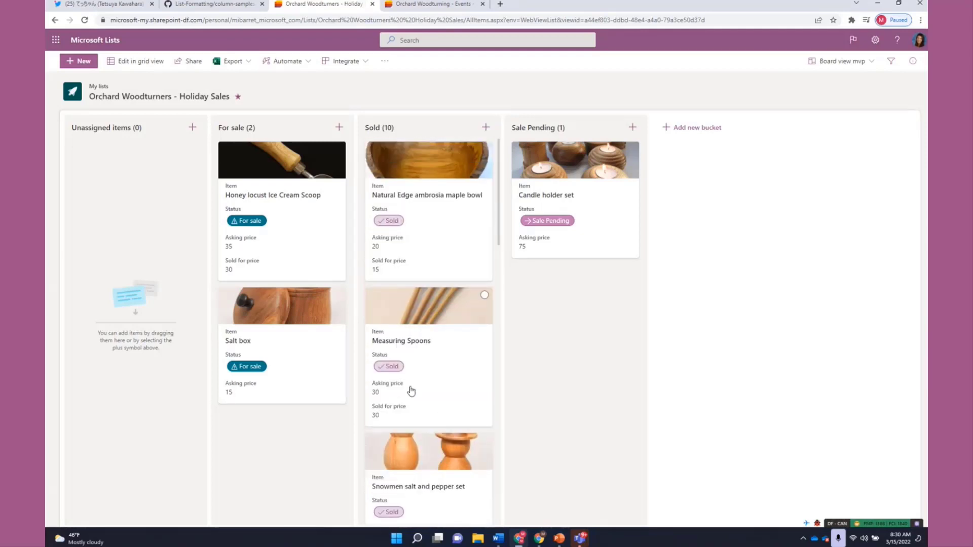
pyautogui.moveTo(411, 391); pyautogui.dragTo(375, 318)
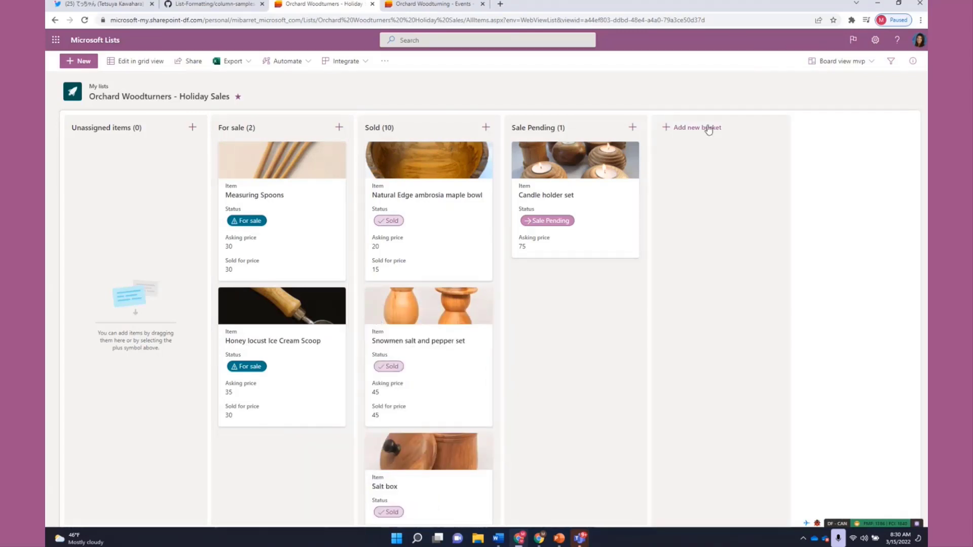
pyautogui.moveTo(538, 538)
pyautogui.moveTo(580, 538)
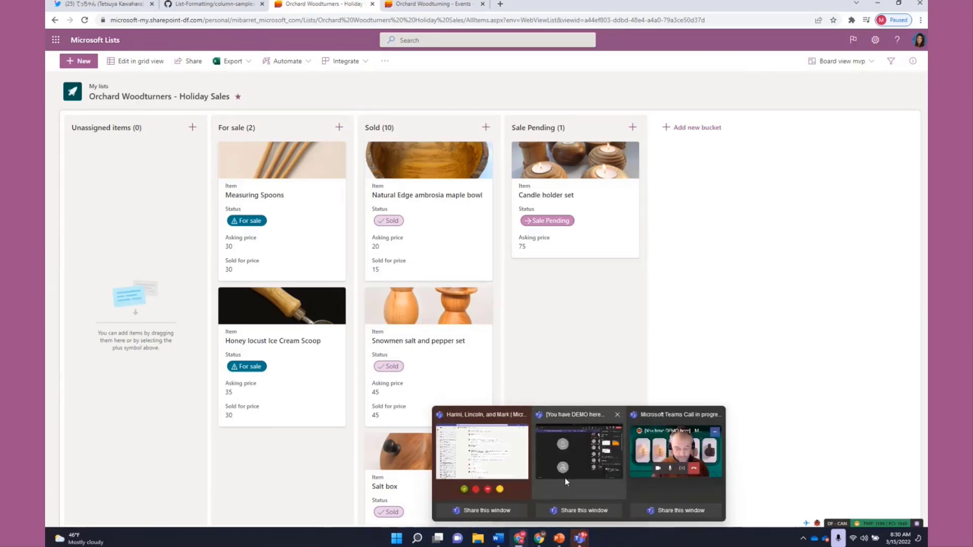
pyautogui.moveTo(564, 478)
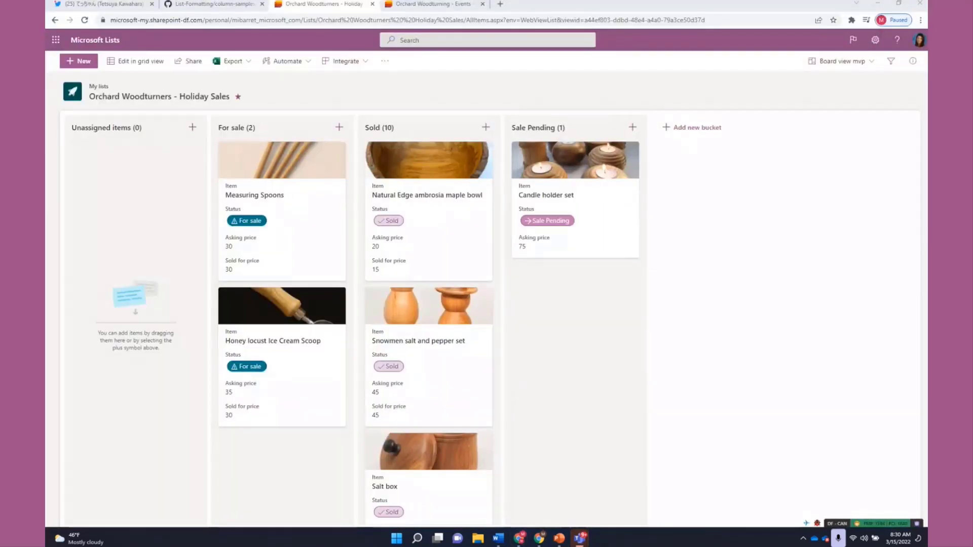
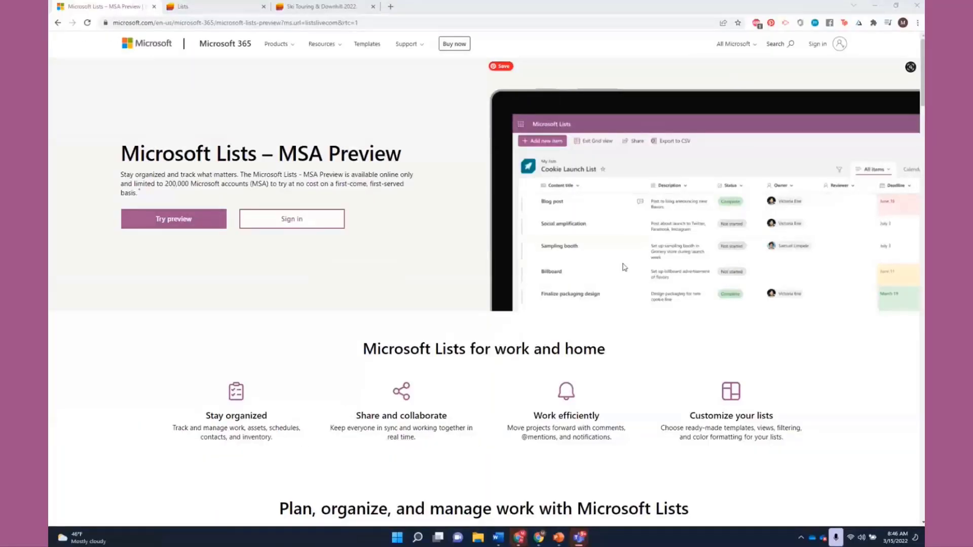
# Step: Examine the Microsoft Lists – MSA Preview page, including its account limit, feature overview and Anywhere access section
pyautogui.click(414, 182)
pyautogui.moveTo(163, 184); pyautogui.dragTo(188, 183)
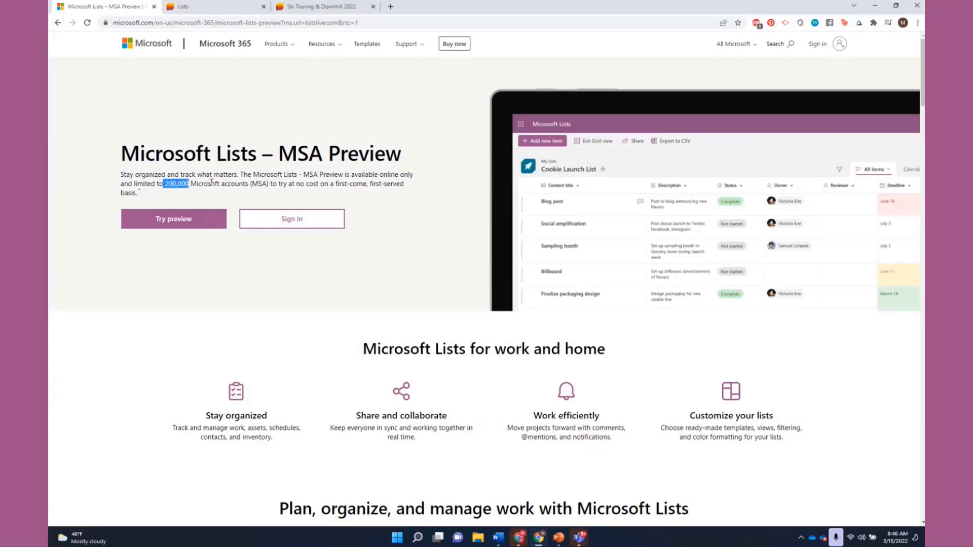
pyautogui.click(211, 181)
pyautogui.scroll(-15, 519, 428)
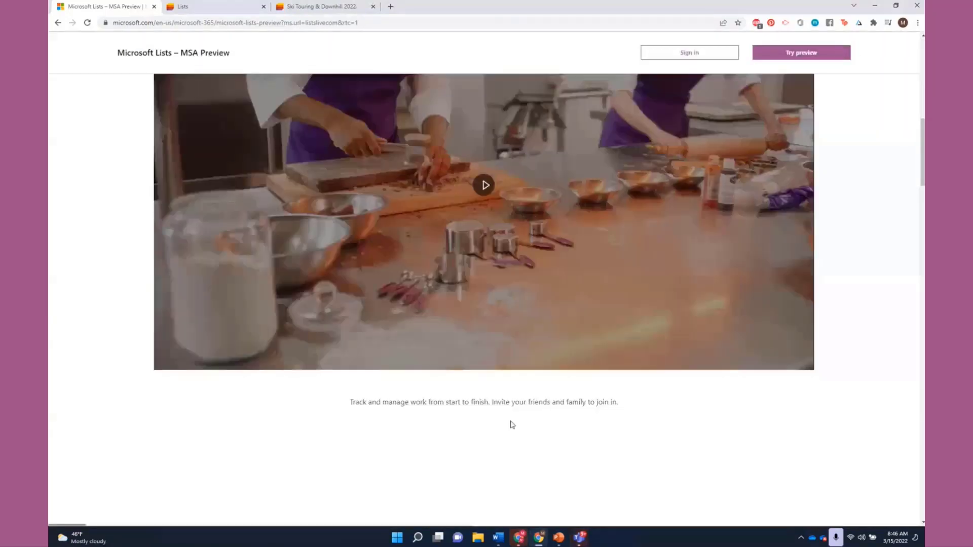
pyautogui.scroll(10, 512, 424)
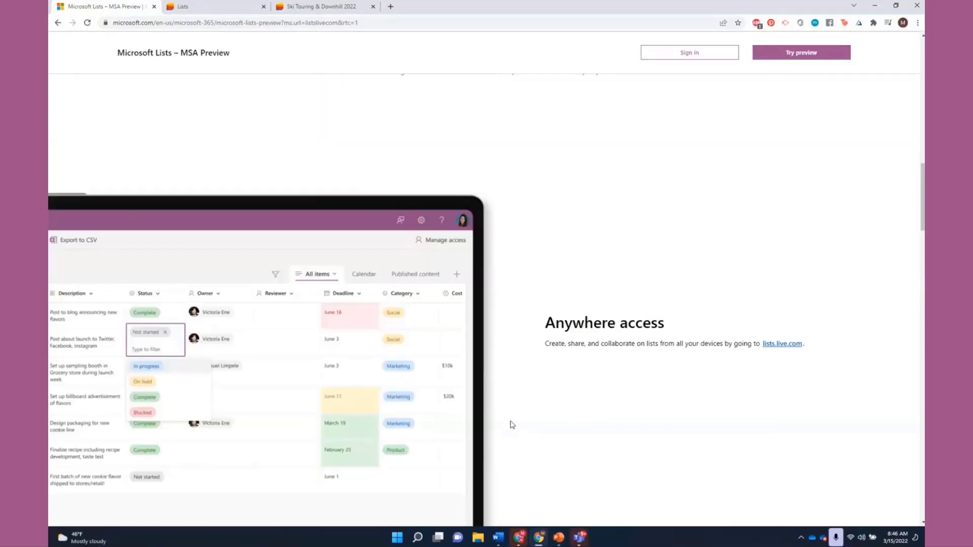
pyautogui.scroll(6, 532, 434)
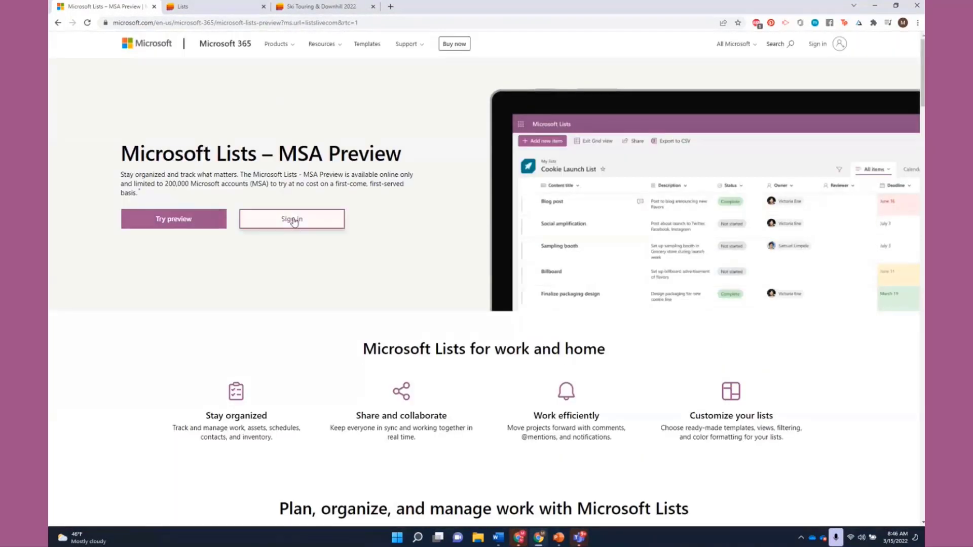
# Step: Switch to the Lists home page, check which account e-mail is signed in, and close the account details
pyautogui.click(187, 8)
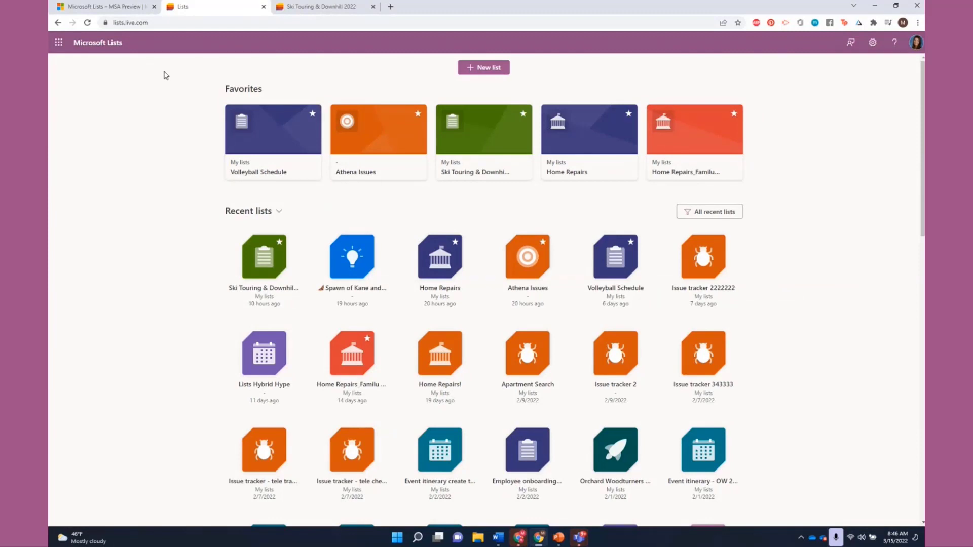
pyautogui.click(916, 42)
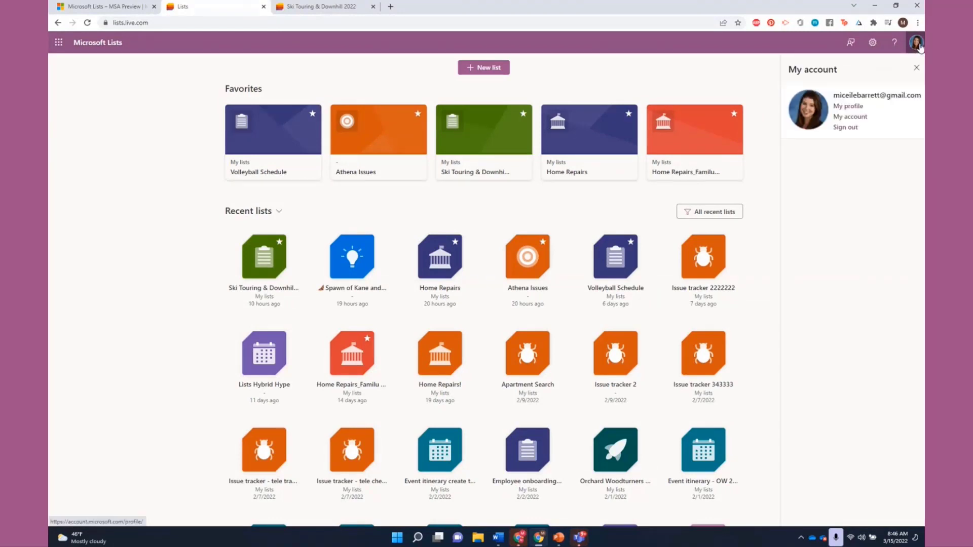
pyautogui.tripleClick(888, 95)
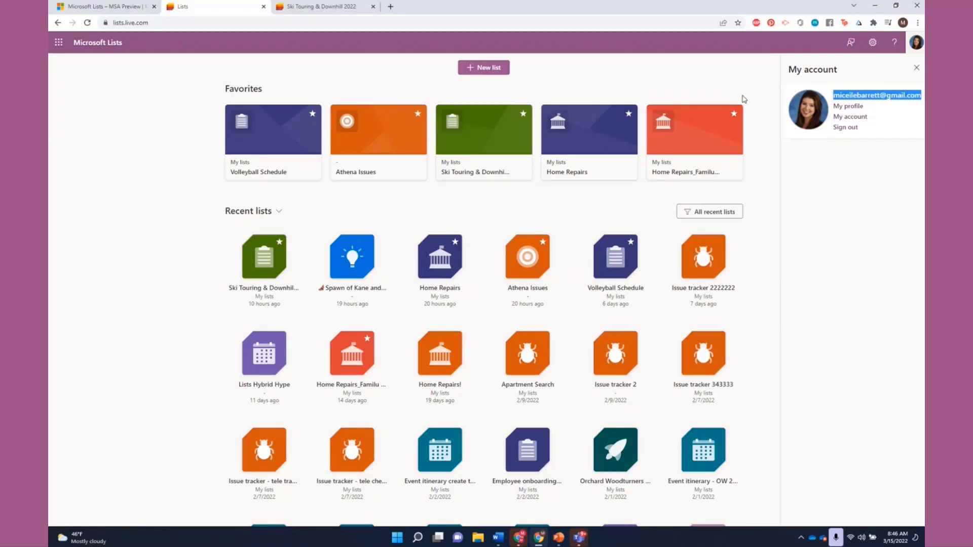
pyautogui.click(762, 89)
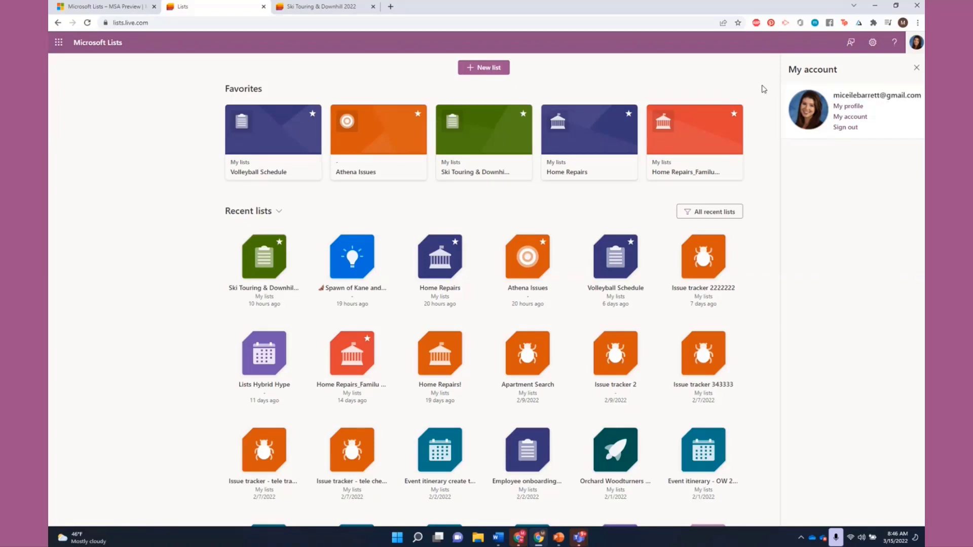
pyautogui.click(916, 68)
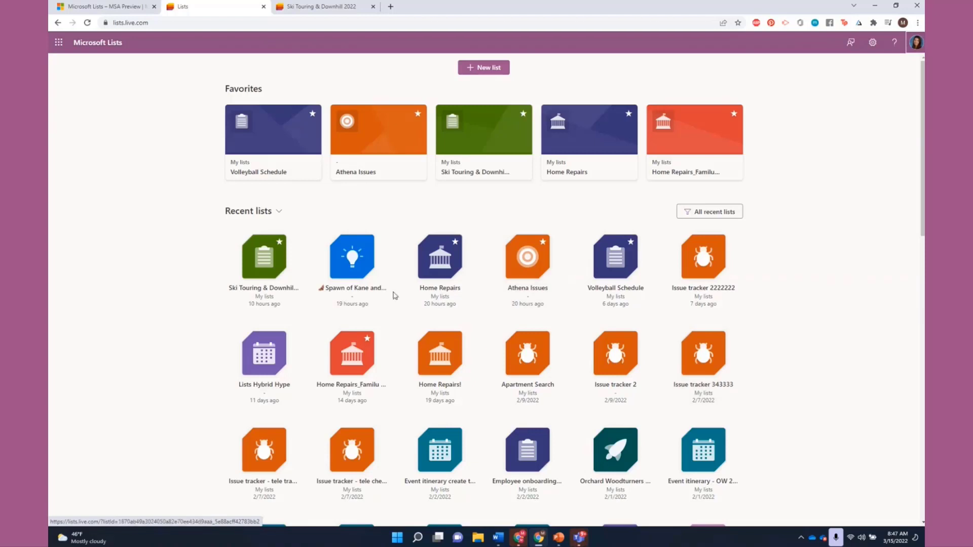
# Step: Open the Ski Touring & Downhill 2022 list, view it as Gallery, and return to the All Items view
pyautogui.click(472, 155)
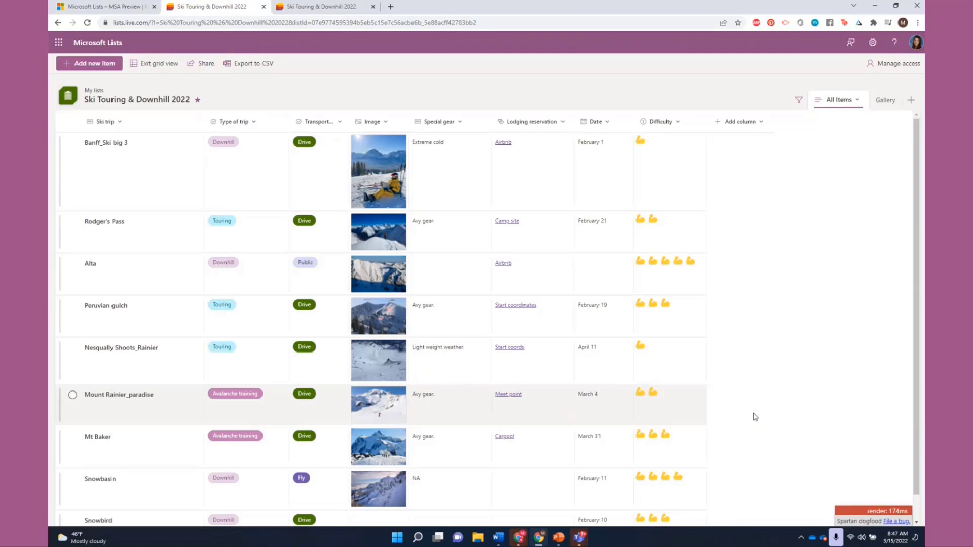
pyautogui.scroll(-1, 764, 396)
pyautogui.scroll(1, 764, 396)
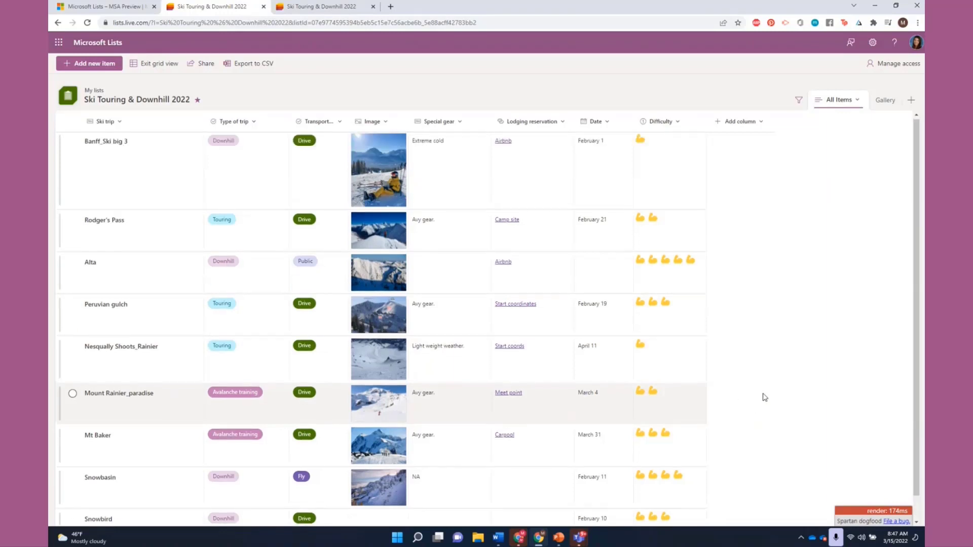
pyautogui.click(887, 102)
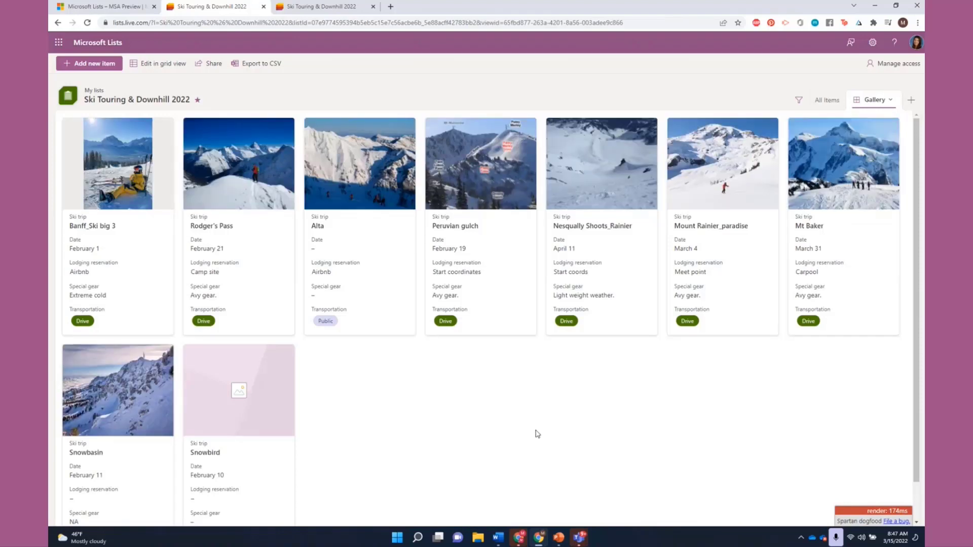
pyautogui.click(834, 104)
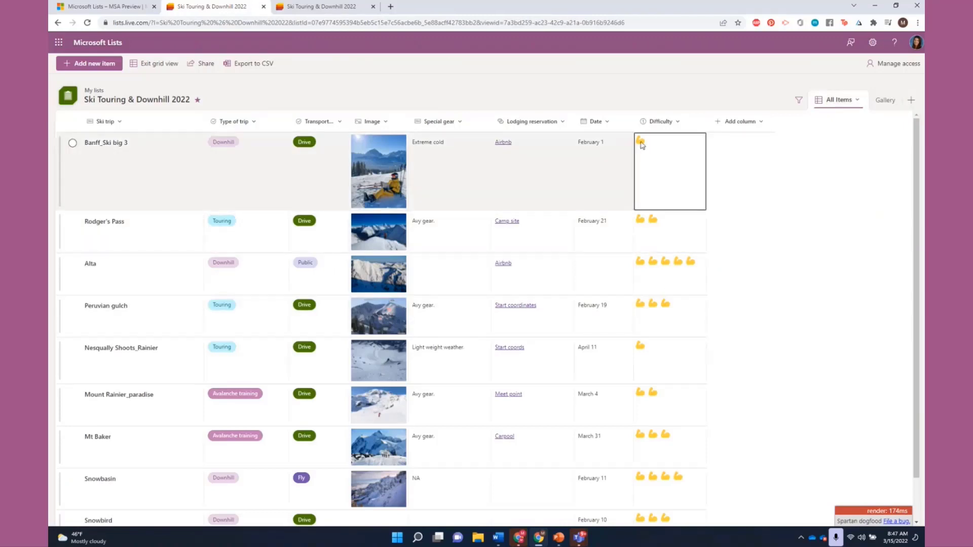
# Step: Inspect the emoji in the Difficulty column's JSON formatting and close the formatting settings without changes
pyautogui.click(675, 123)
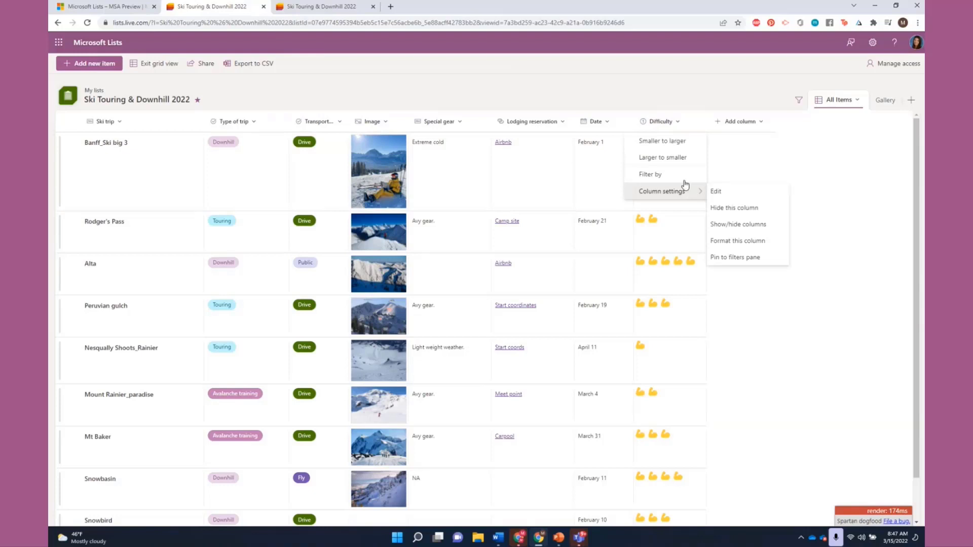
pyautogui.moveTo(688, 197)
pyautogui.click(750, 241)
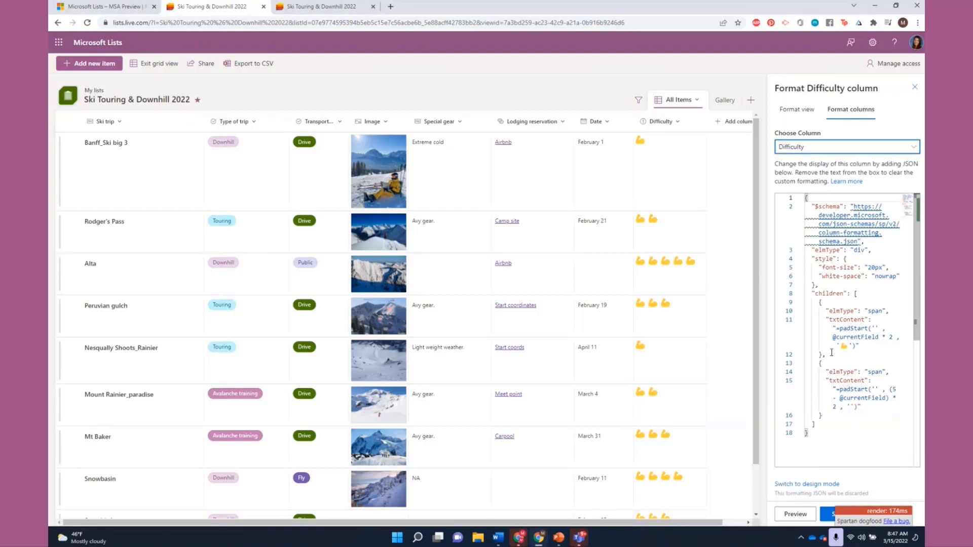
pyautogui.doubleClick(844, 346)
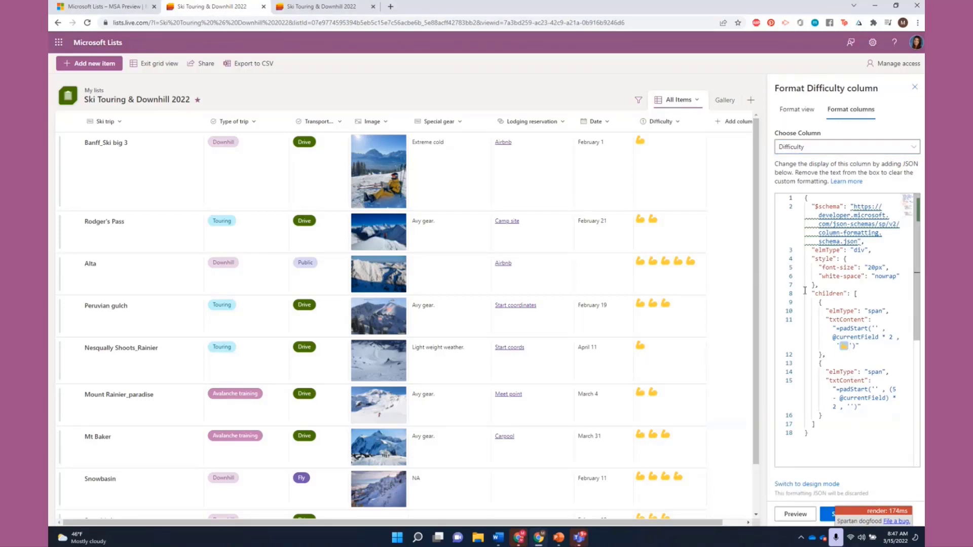
pyautogui.click(915, 87)
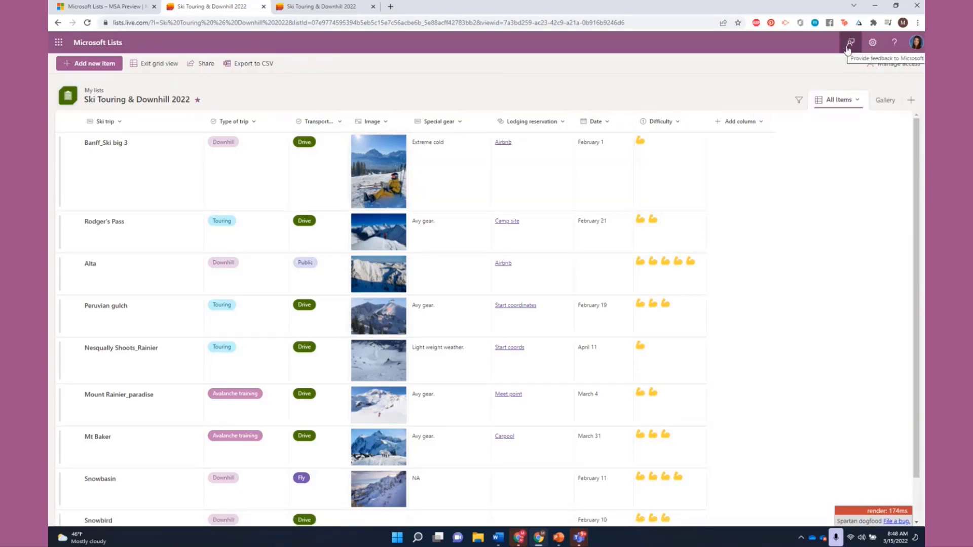
# Step: View the options for giving feedback to Microsoft, close them, and look through the ski trips in the list
pyautogui.click(848, 48)
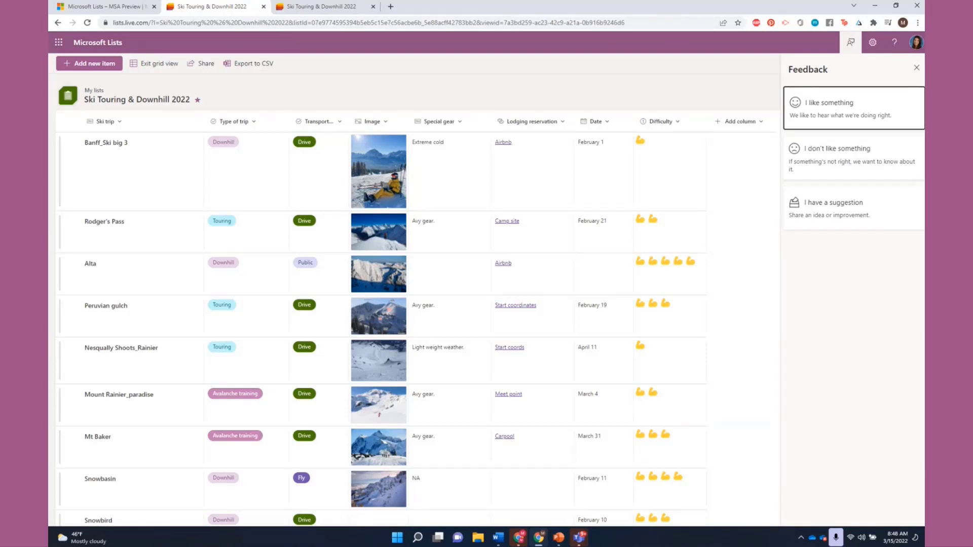
pyautogui.click(574, 104)
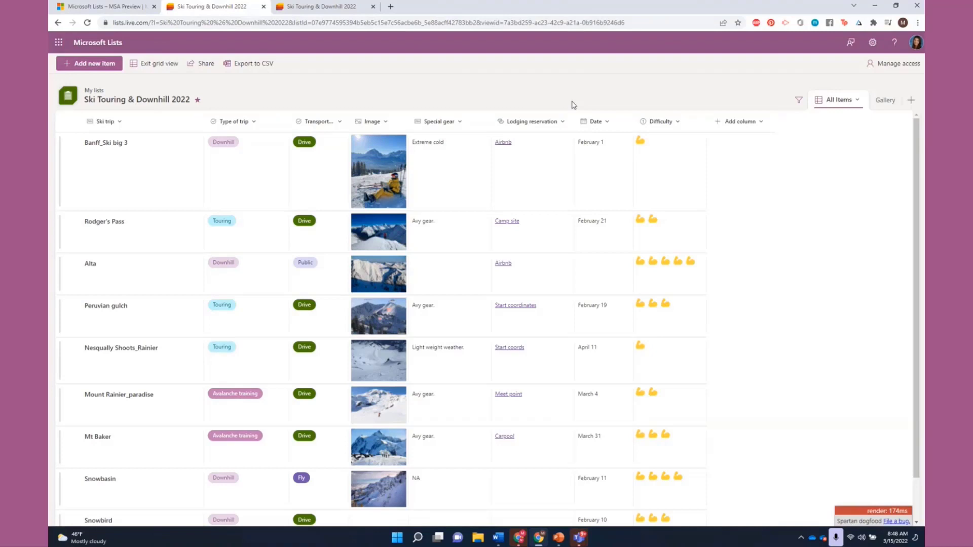
pyautogui.click(606, 388)
pyautogui.click(637, 400)
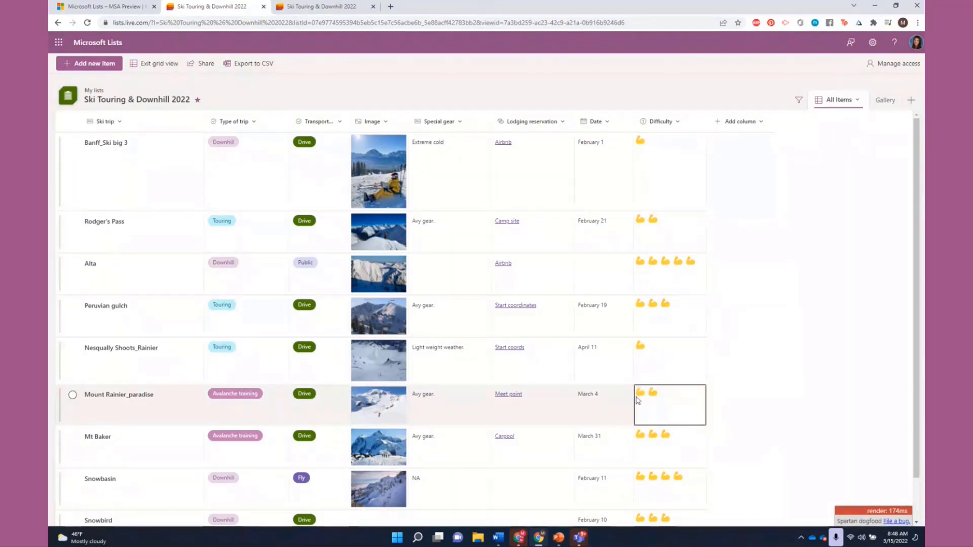
pyautogui.click(767, 302)
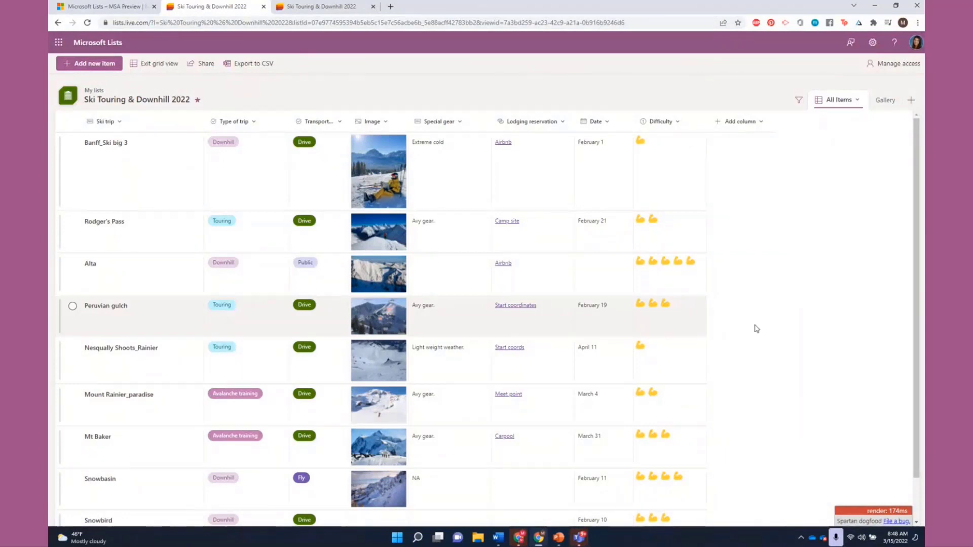
pyautogui.scroll(-2, 732, 345)
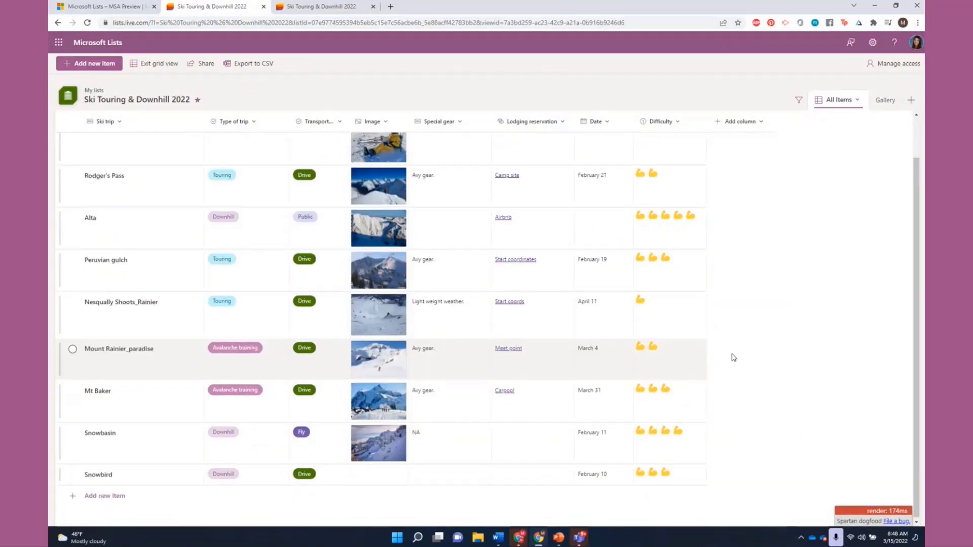
pyautogui.scroll(2, 732, 357)
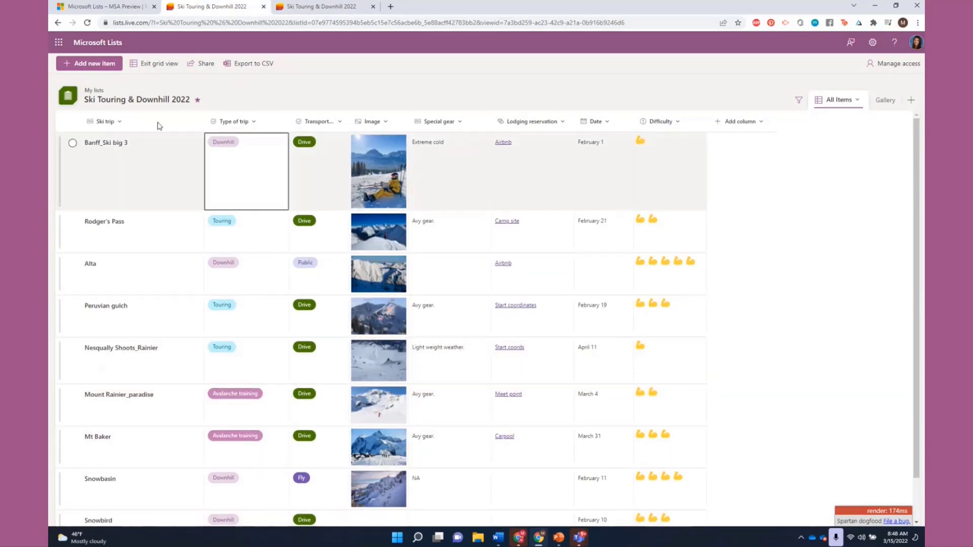
# Step: Create a sharing link for the list that lets anyone edit with Require sign-in turned off, and dismiss the sharing dialog
pyautogui.click(199, 65)
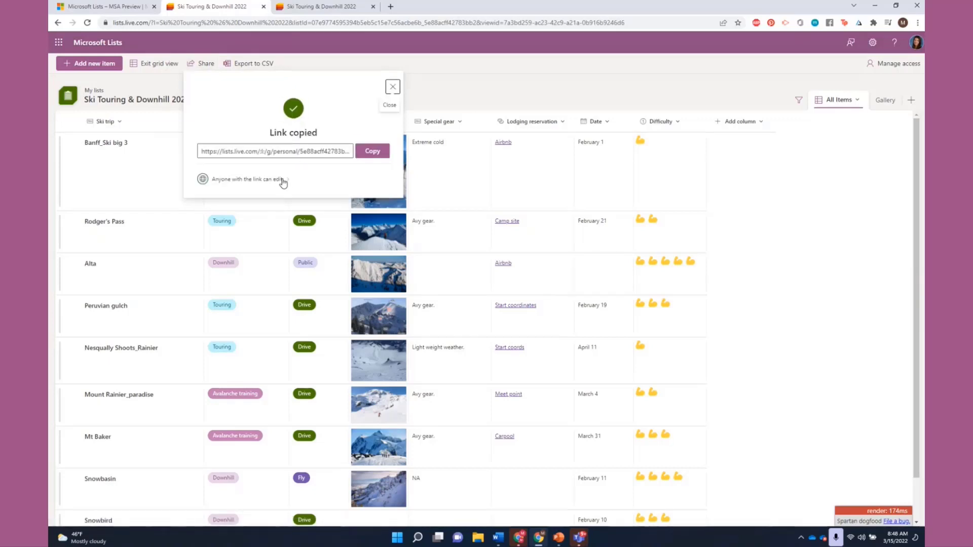
pyautogui.click(282, 182)
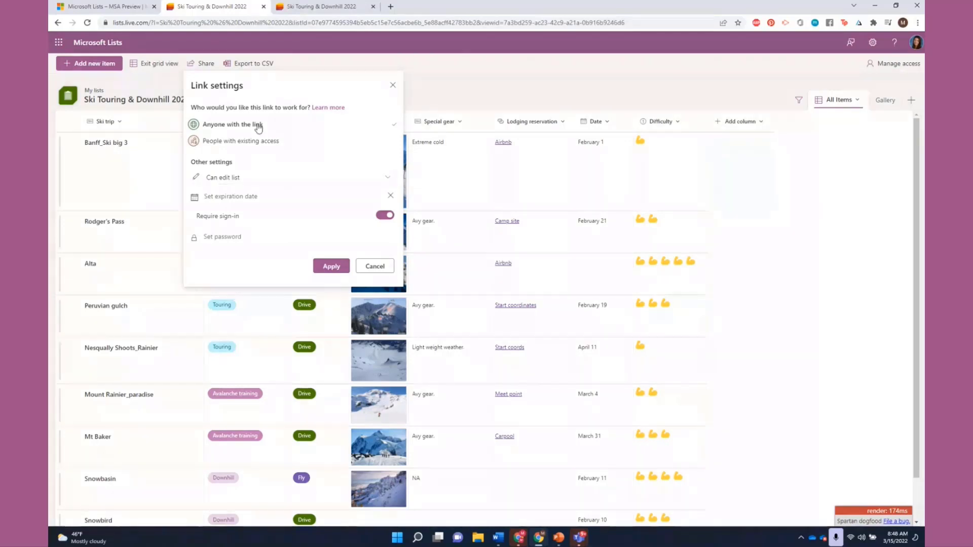
pyautogui.click(388, 217)
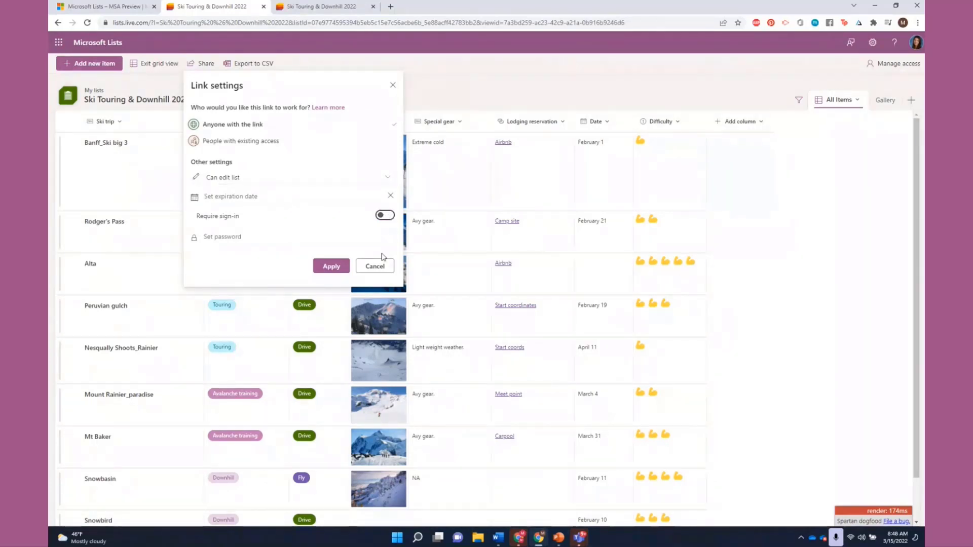
pyautogui.click(330, 267)
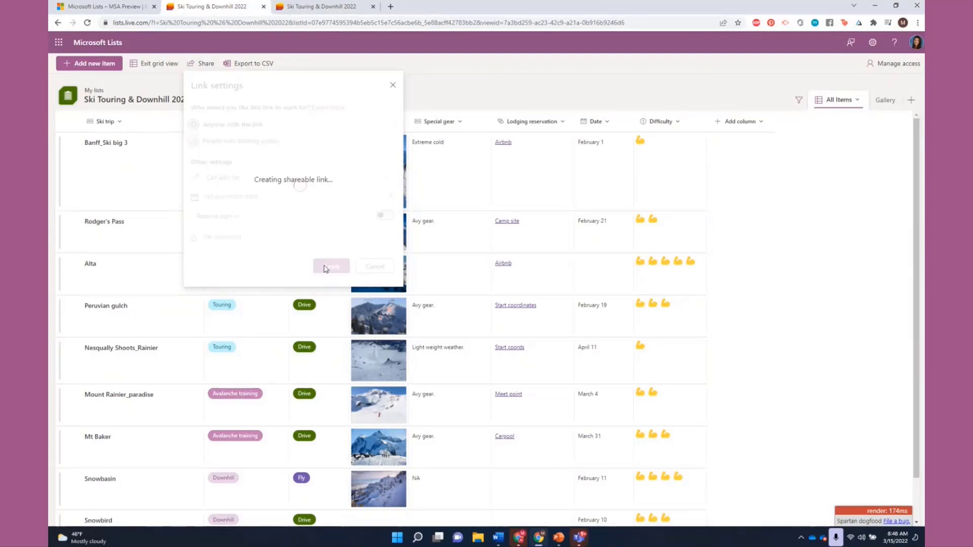
pyautogui.click(580, 540)
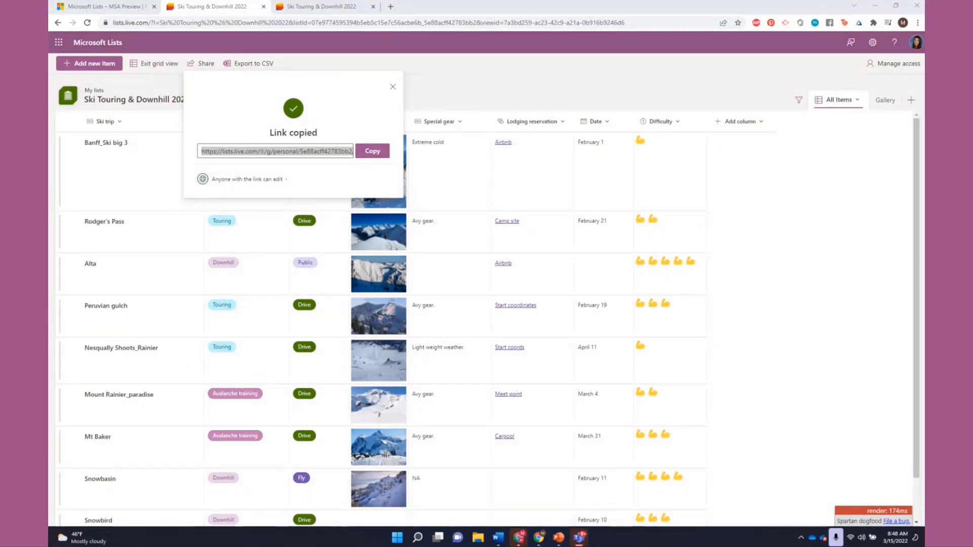
pyautogui.click(393, 87)
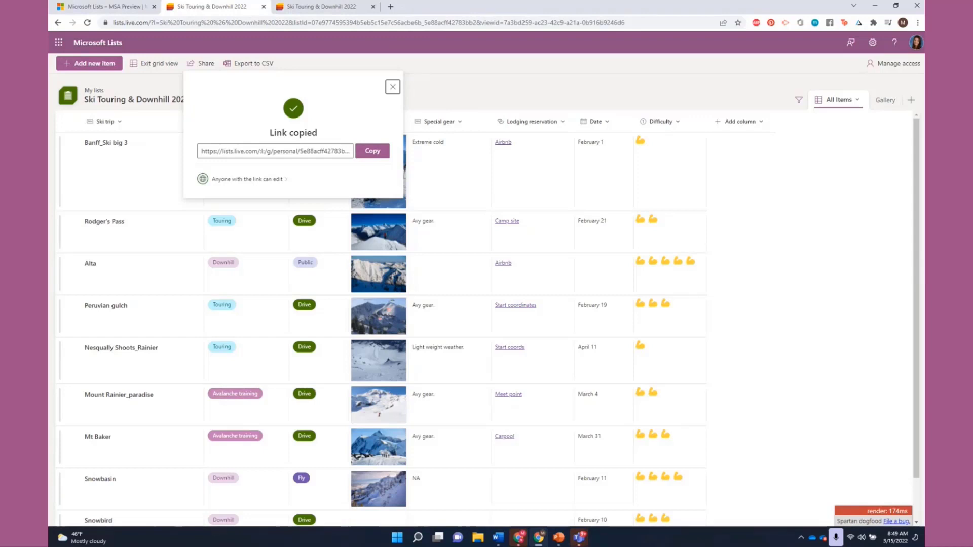